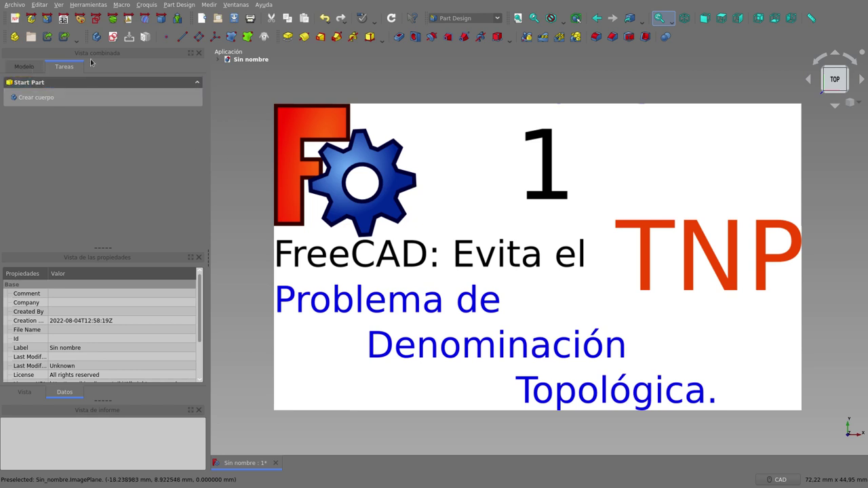
In the Modelo tree, expand 'Sin nombre' and select the 'título' image plane.
left_click(24, 67)
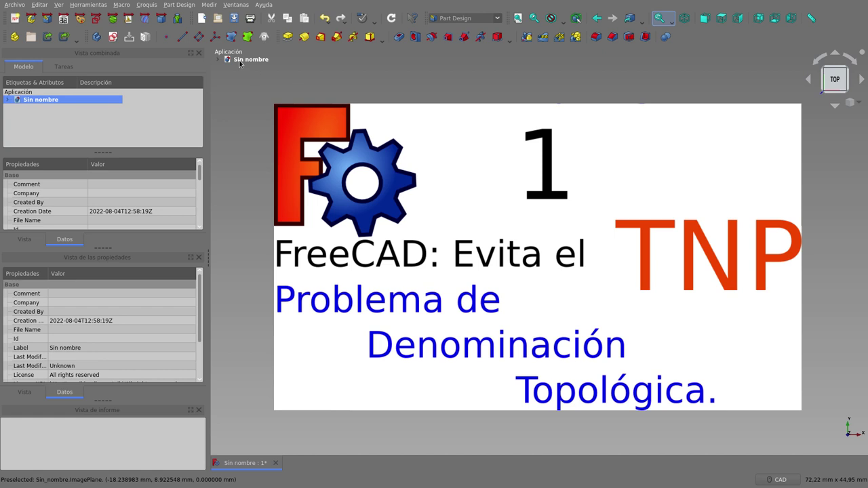
left_click(218, 60)
left_click(246, 68)
Hide the título image, then create a Body with a new sketch on the XY plane.
left_click(237, 68)
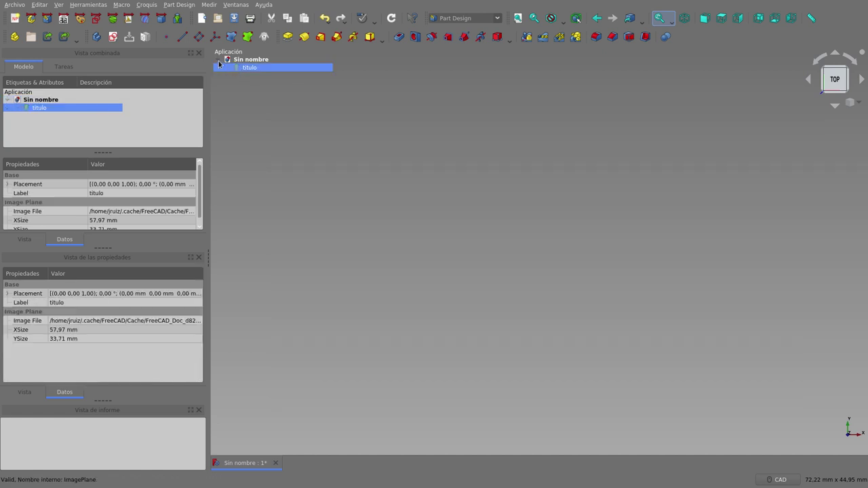
left_click(217, 60)
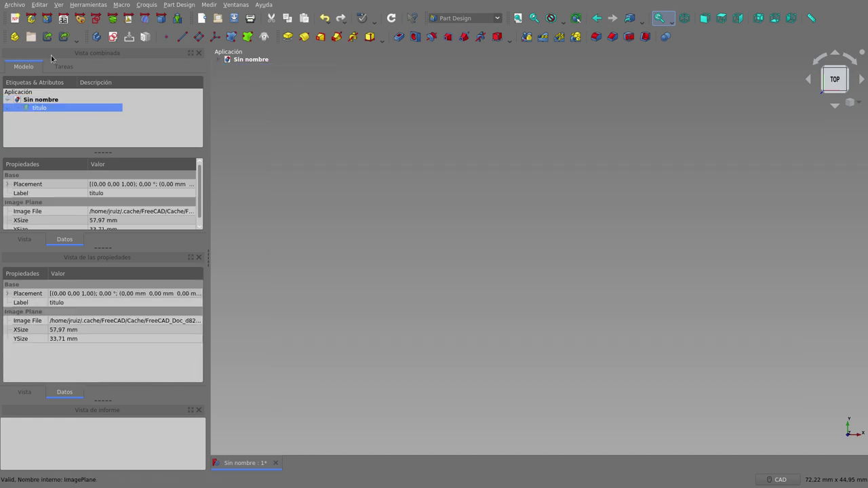
left_click(96, 36)
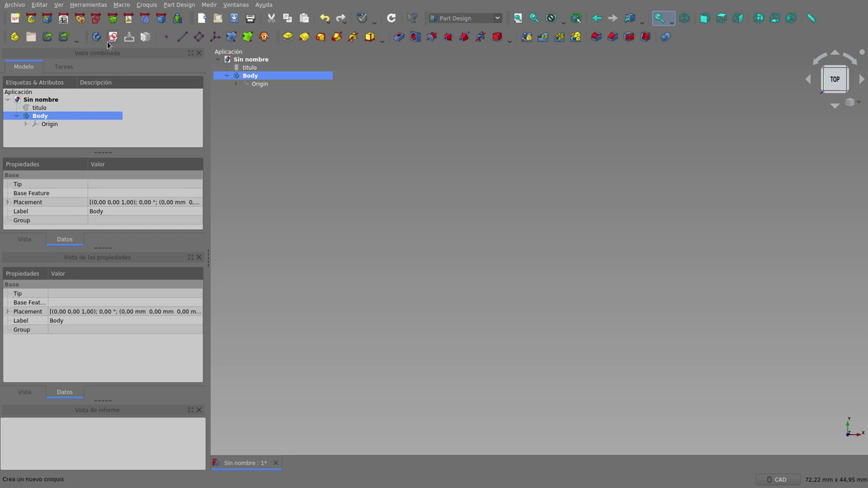
left_click(113, 38)
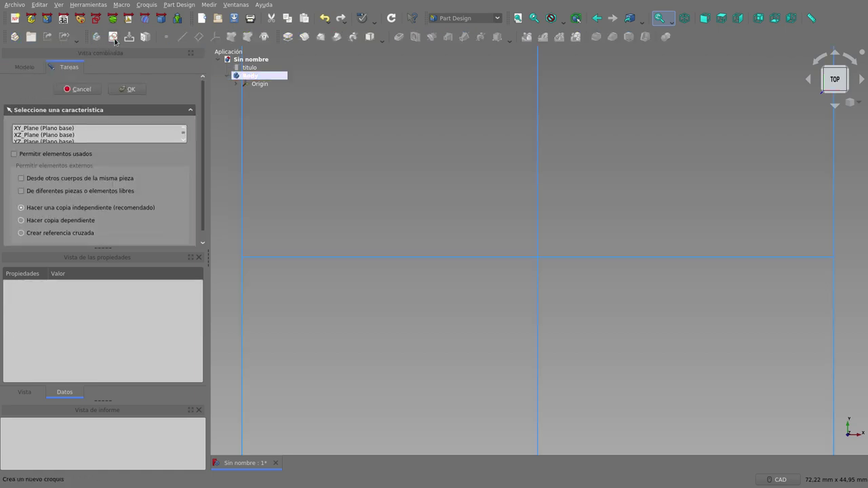
left_click(74, 128)
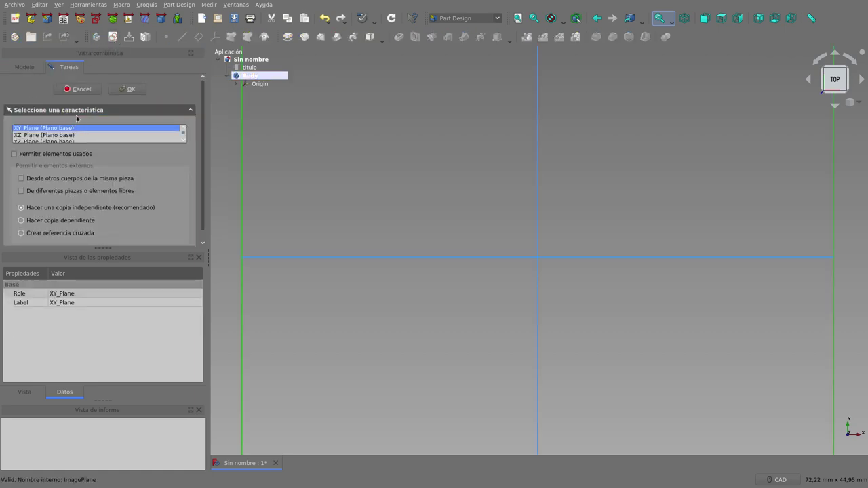
left_click(128, 90)
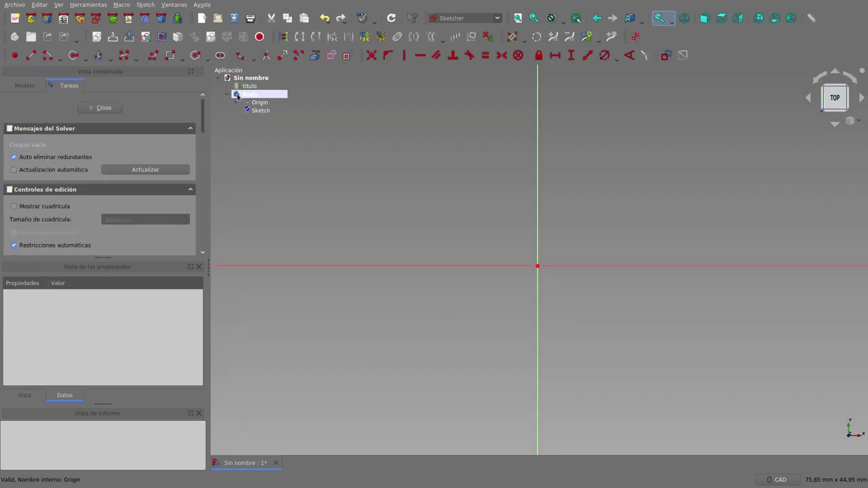
Sketch a rectangle from the origin to an opposite corner and close the sketch.
left_click(169, 57)
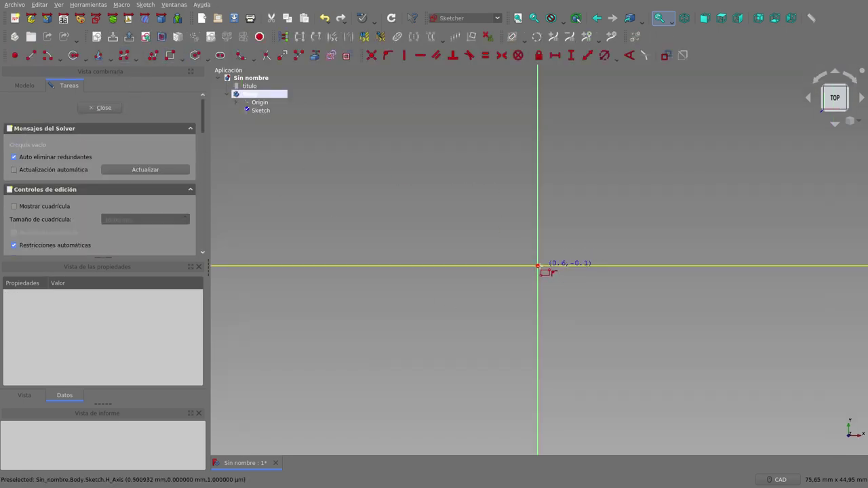
left_click(538, 266)
left_click(700, 150)
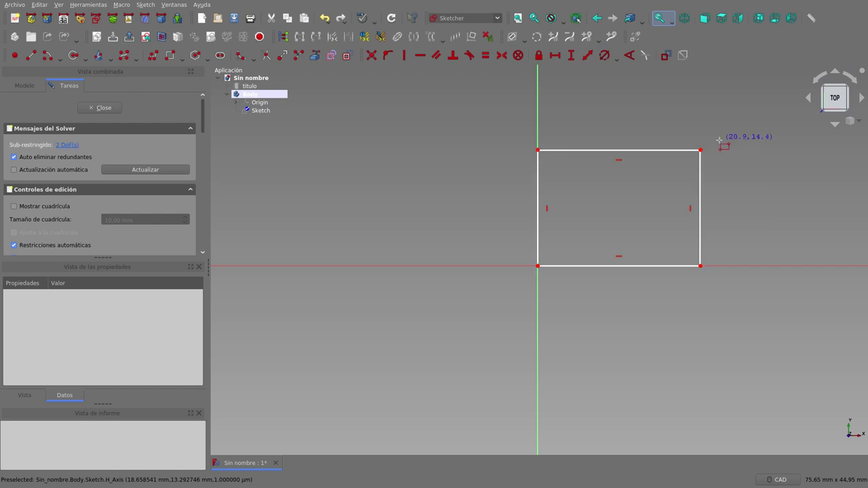
left_click(99, 108)
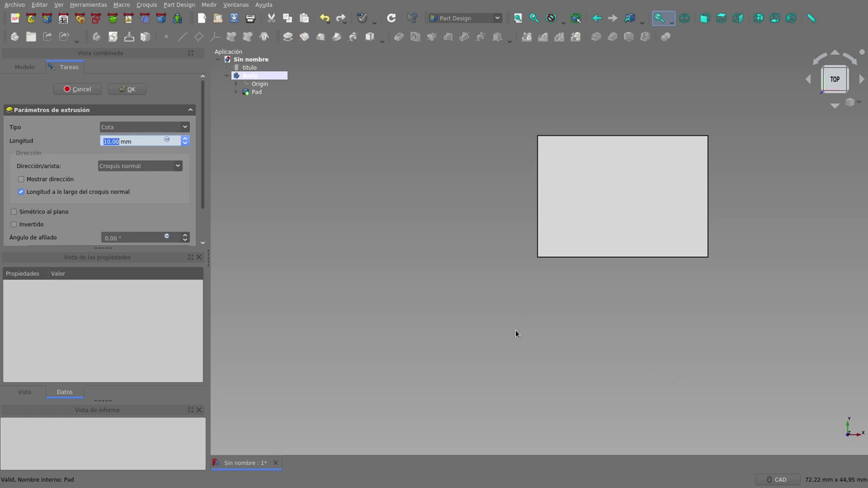
Pad the rectangle 10 mm and orbit to see the box in 3D.
left_click(131, 89)
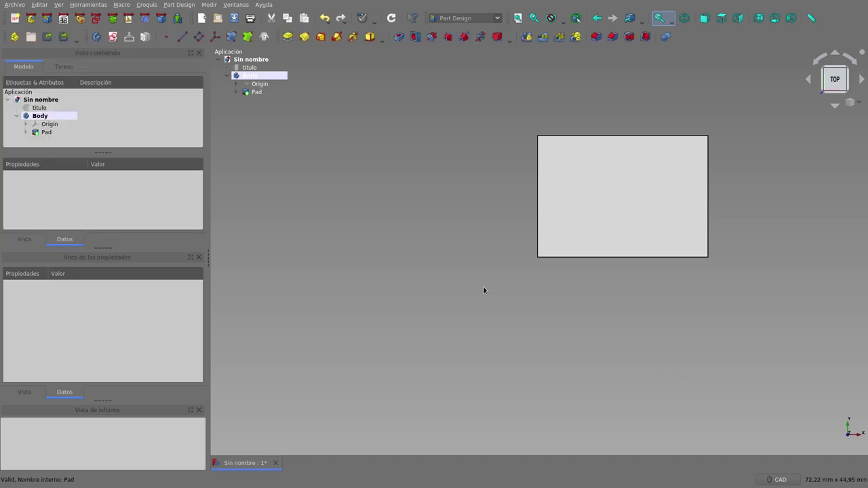
scroll(481, 291, "down", 6)
scroll(513, 287, "up", 3)
mouse_move(513, 287)
middle_mouse_down()
mouse_move(518, 236)
mouse_move(479, 235)
middle_mouse_up()
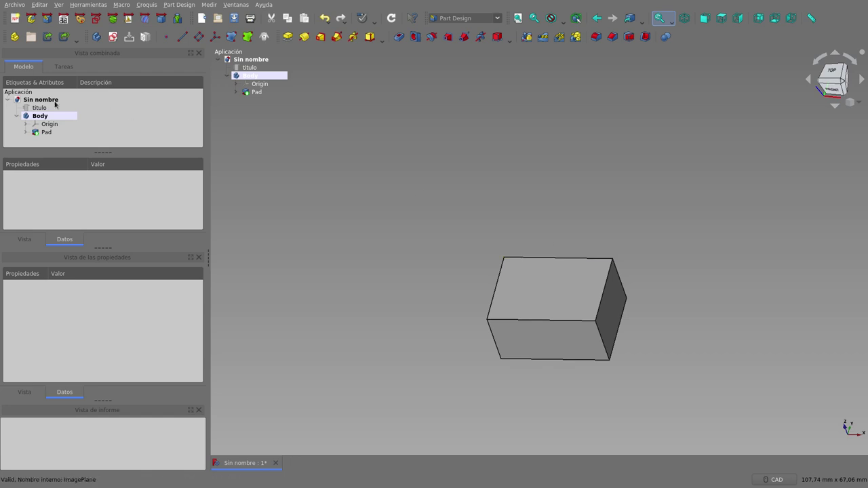
Sketch a circle on the box's top face and close the sketch.
left_click(581, 293)
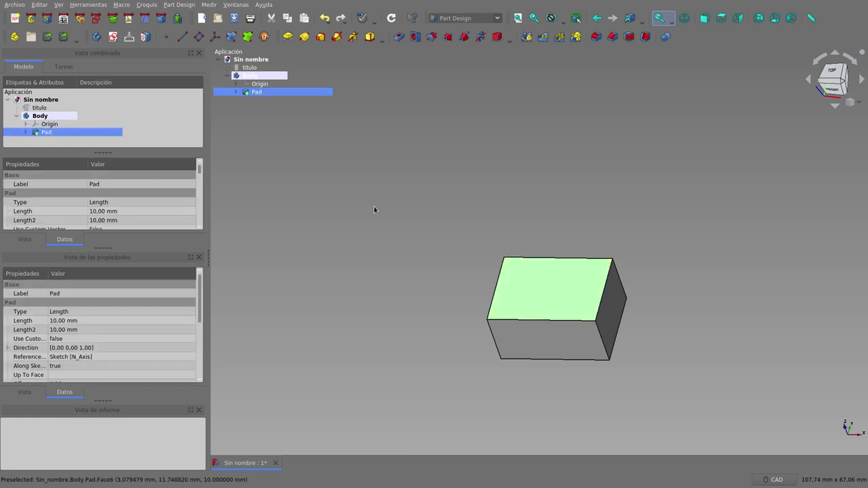
left_click(113, 37)
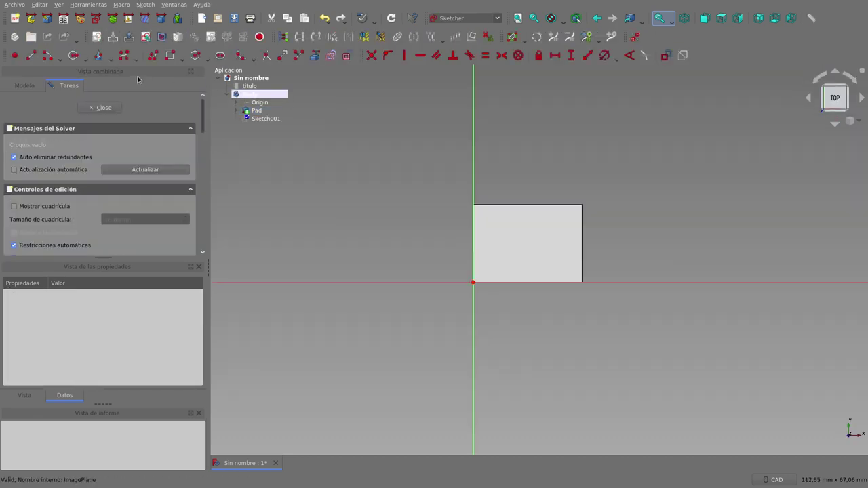
left_click(73, 55)
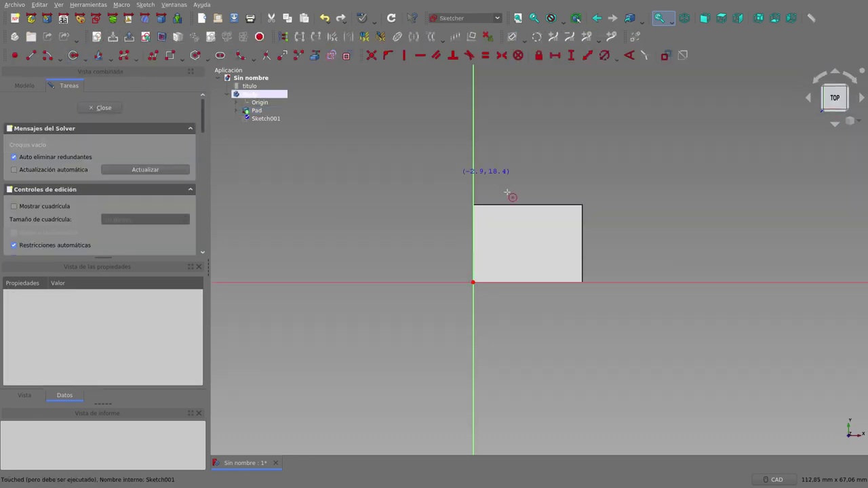
left_click(546, 248)
left_click(553, 221)
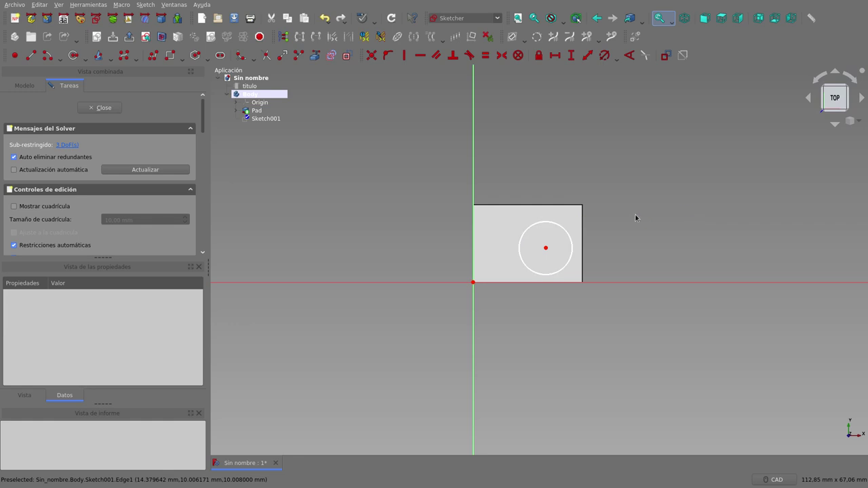
left_click(108, 109)
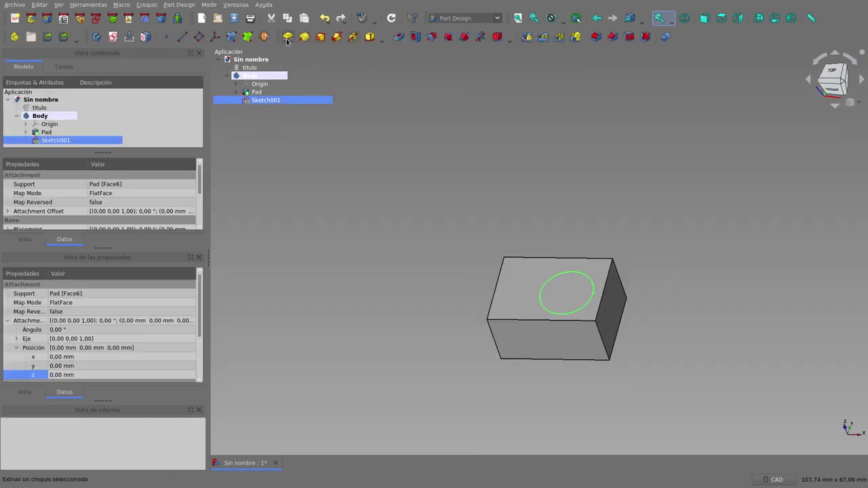
Pad the circle sketch 10 mm into a cylinder.
left_click(287, 38)
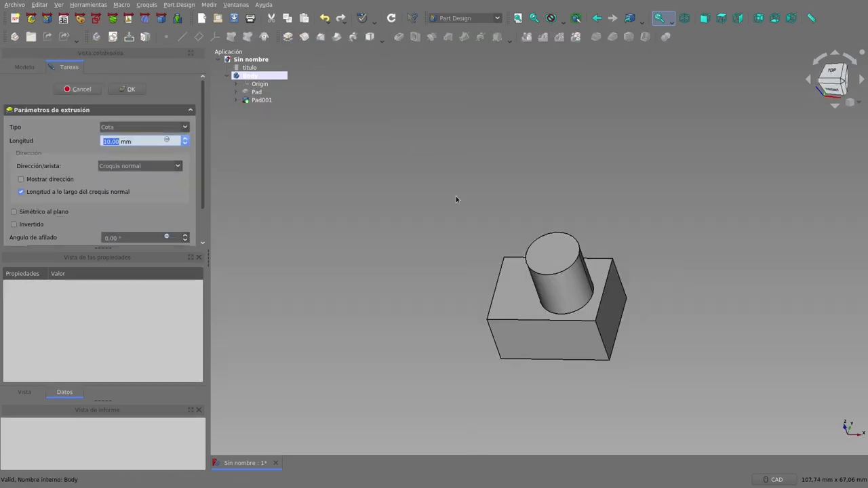
left_click(124, 91)
mouse_move(398, 335)
middle_mouse_down()
mouse_move(503, 328)
mouse_move(466, 310)
mouse_move(423, 318)
middle_mouse_up()
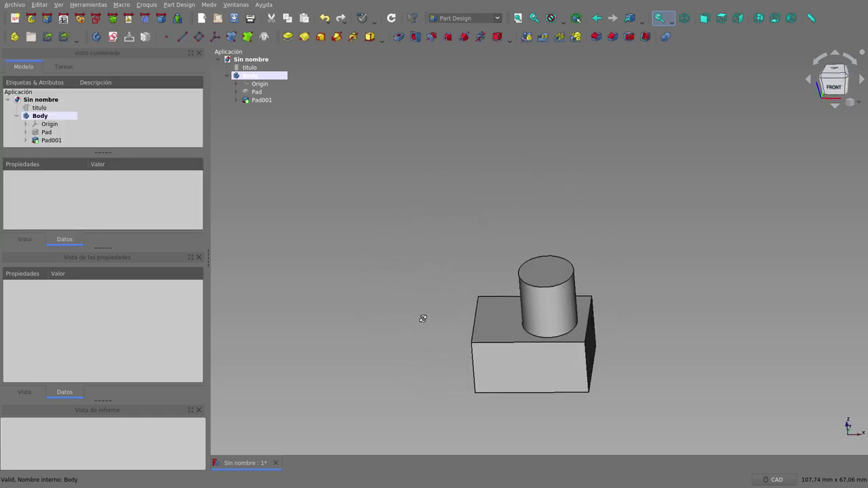
Orbit to a more top-down view, zoom in, and expand Pad to show its Sketch.
middle_click_drag(447, 211, 477, 233)
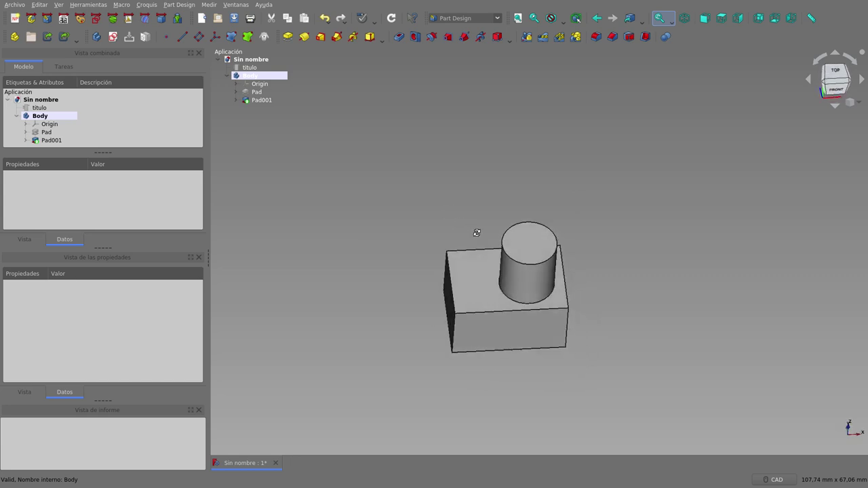
scroll(541, 340, "up", 2)
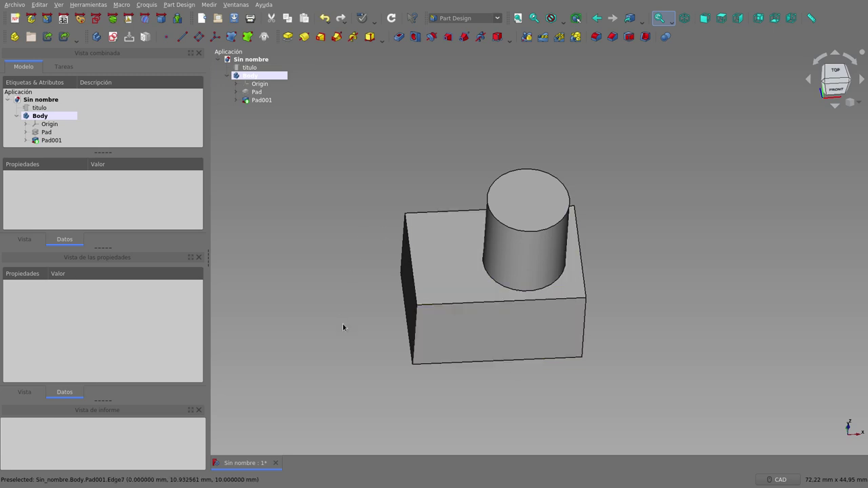
left_click(236, 92)
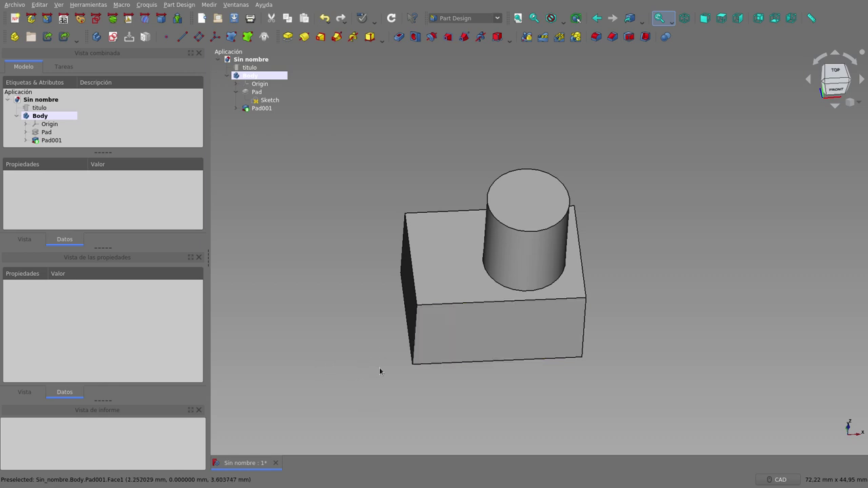
Select the base Pad, showing its 10 mm Length, and toggle its visibility.
scroll(379, 371, "down", 2)
left_click(260, 92)
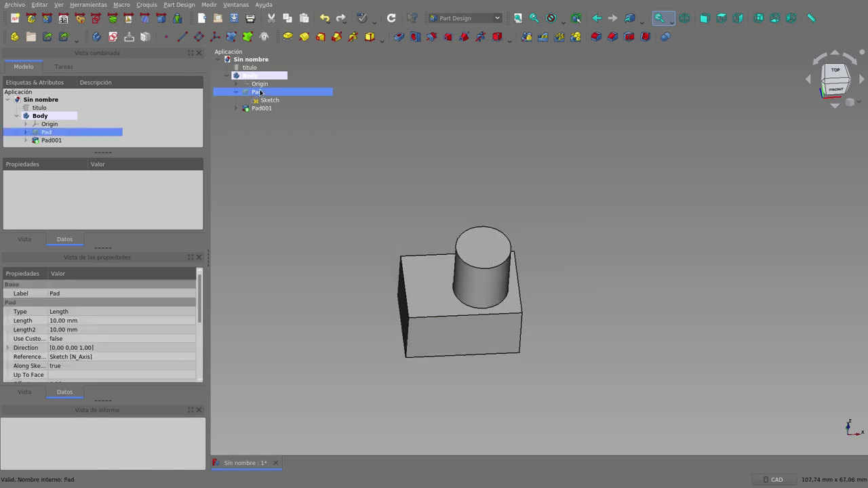
key("space")
scroll(482, 160, "down", 2)
scroll(418, 255, "up", 3)
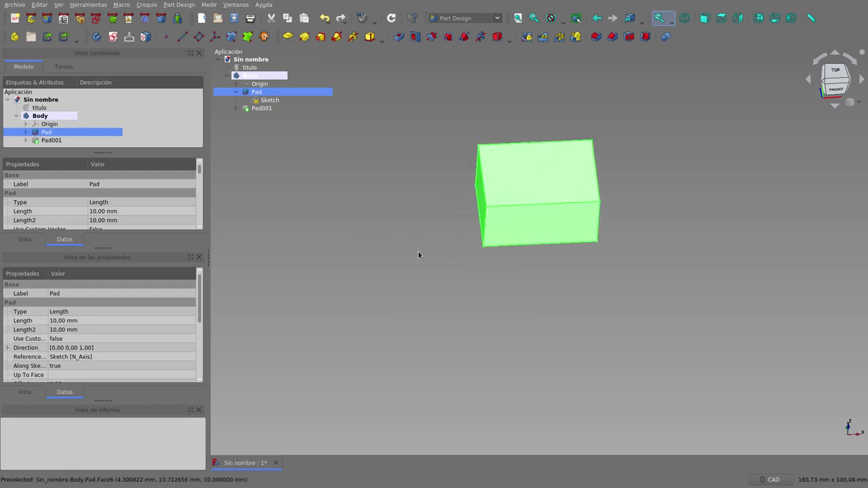
scroll(629, 83, "up", 2)
left_click(624, 93)
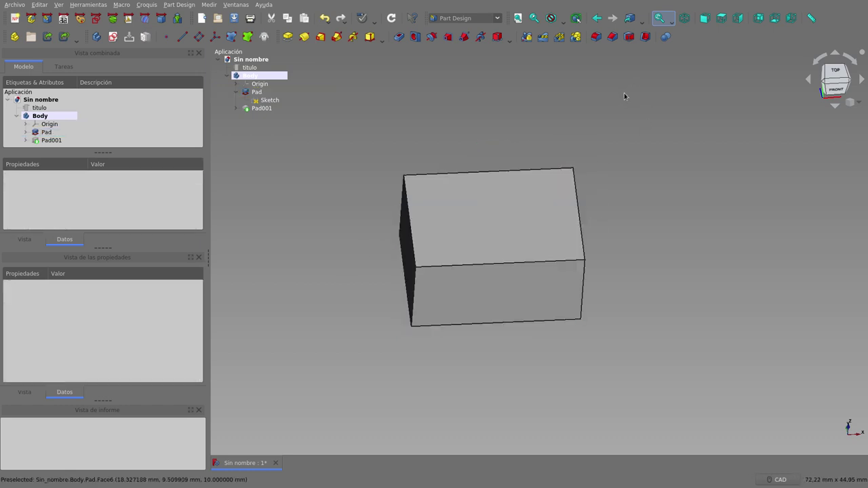
Expand Pad001 and make its circle sketch Sketch001 visible on the box.
left_click(237, 108)
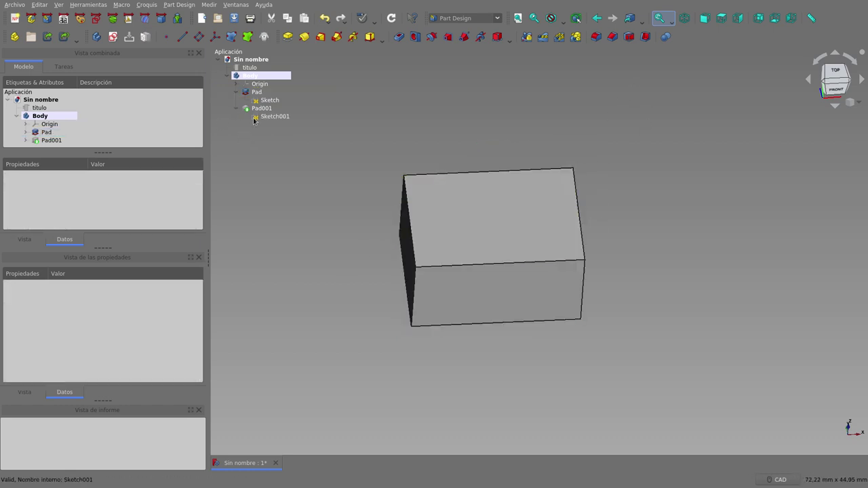
left_click(254, 117)
key("space")
left_click(278, 251)
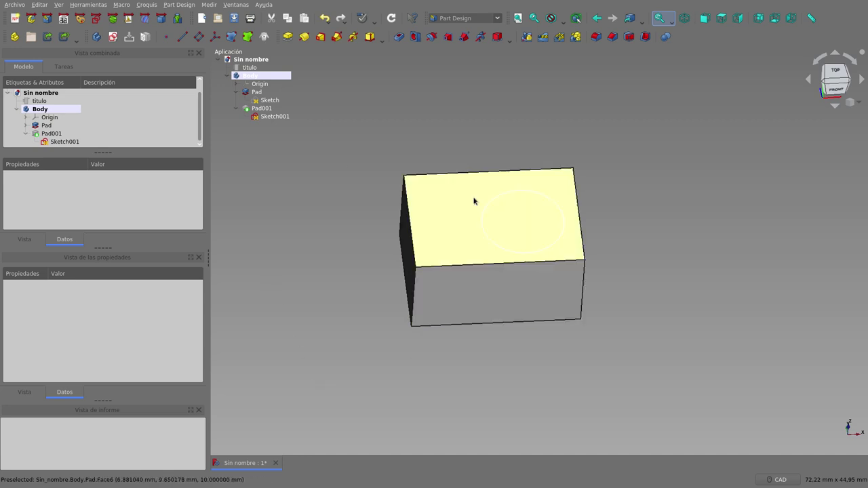
Show the Pad001 cylinder again and hide Sketch001.
left_click(261, 107)
key("space")
left_click(384, 355)
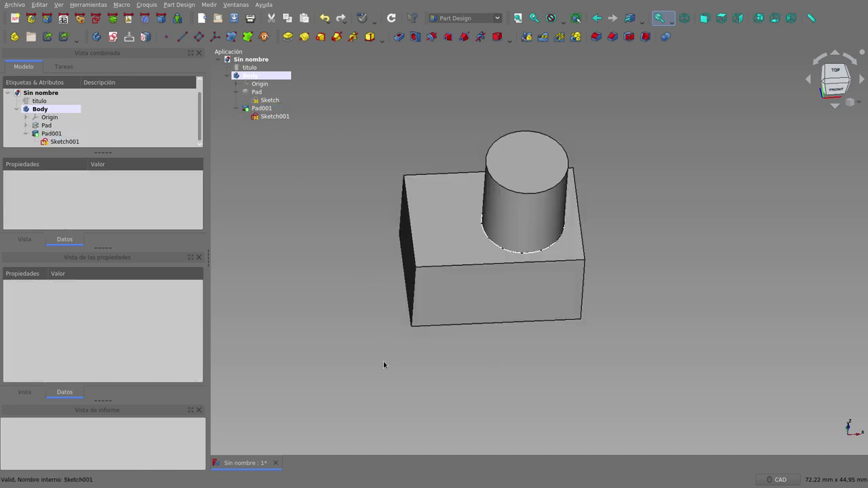
left_click(275, 116)
key("space")
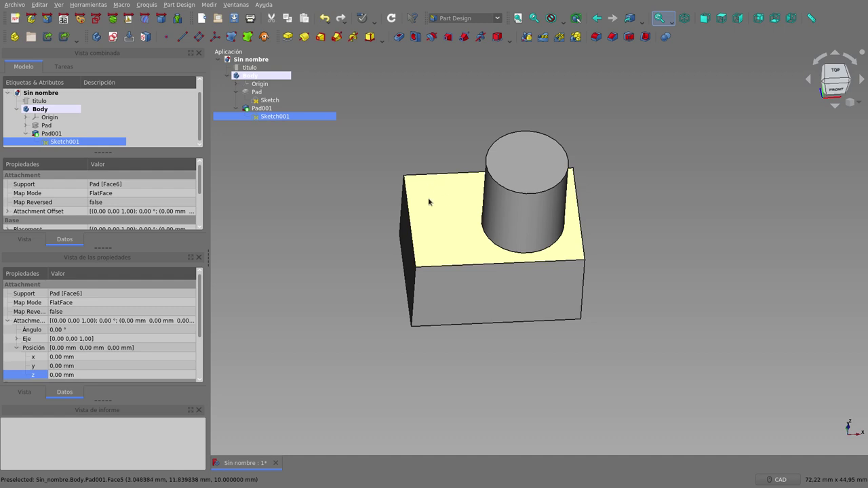
Collapse Pad001, hide the cylinder and show the base box.
left_click(238, 109)
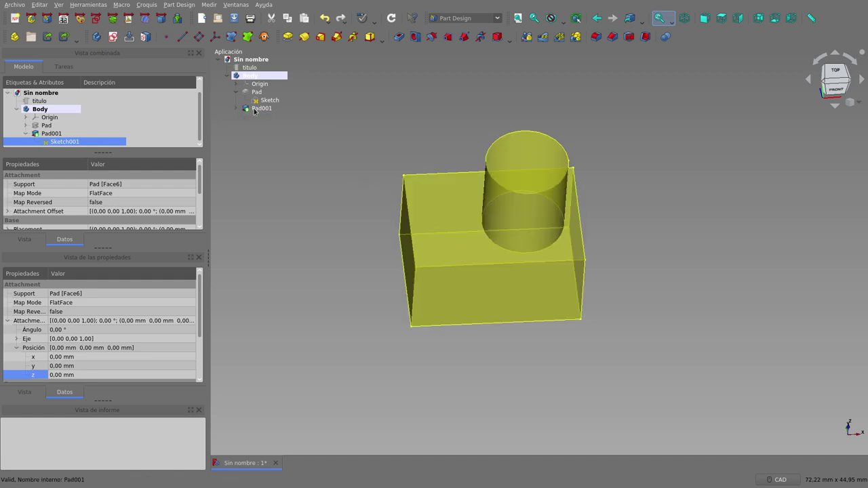
left_click(258, 109)
key("space")
left_click(257, 92)
key("space")
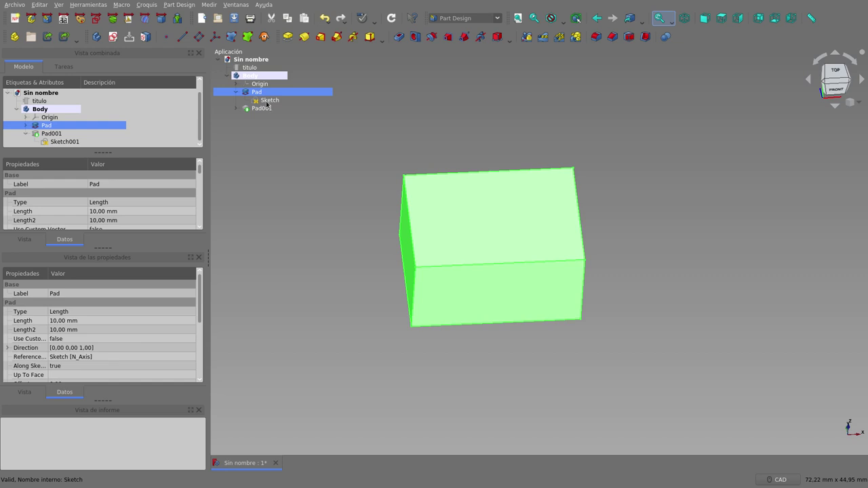
Edit the base Sketch, adding a small circle near the rectangle's top-left corner.
double_click(268, 103)
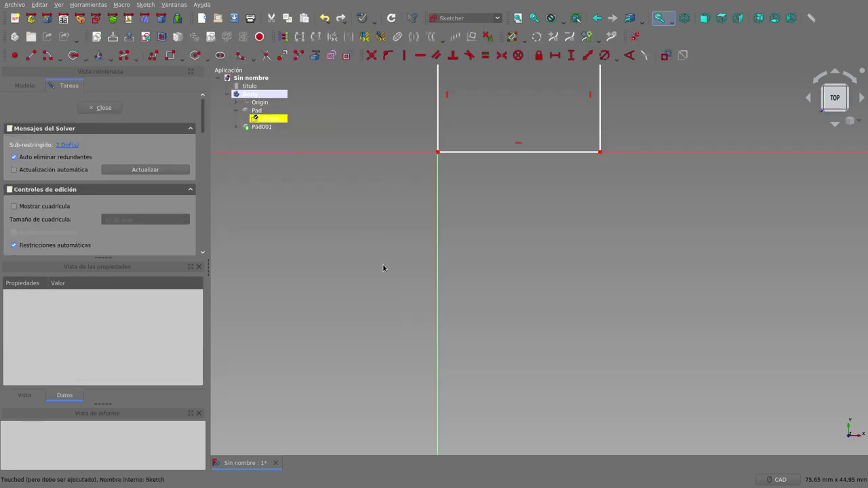
scroll(380, 238, "up", 2)
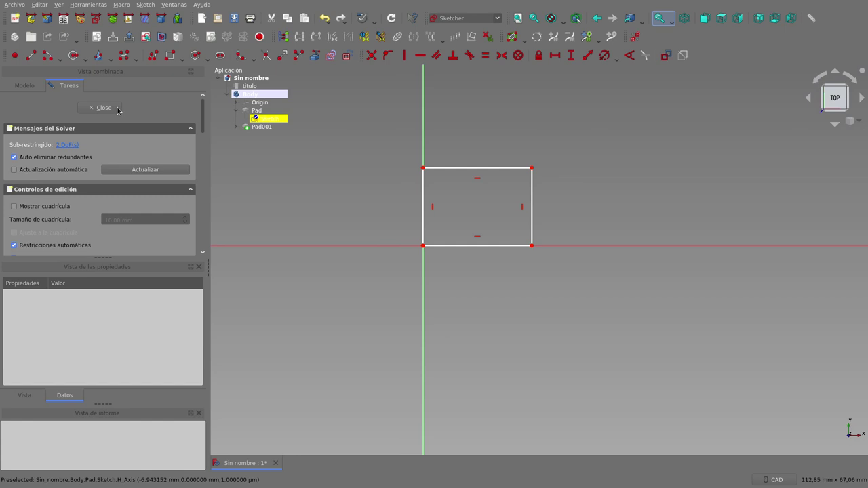
left_click(73, 56)
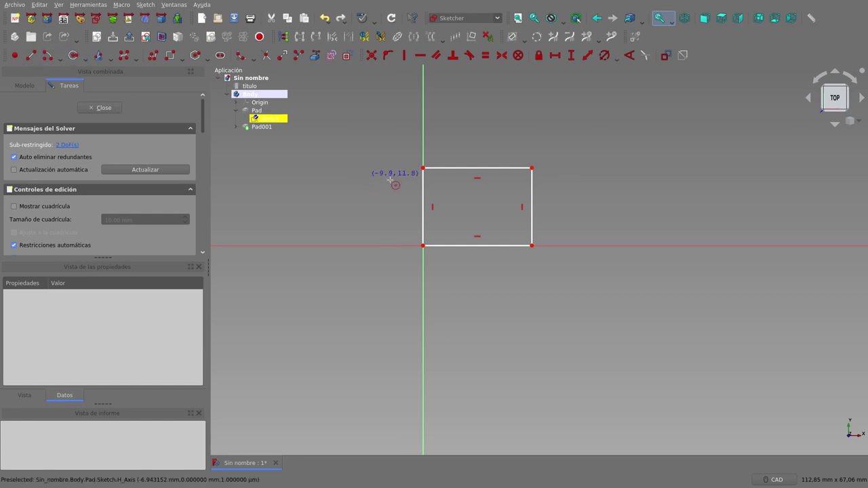
left_click(437, 182)
left_click(445, 183)
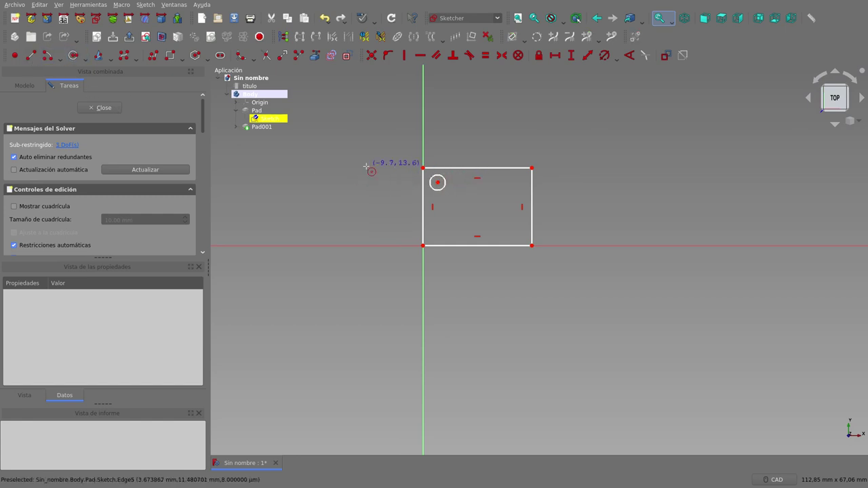
left_click(102, 109)
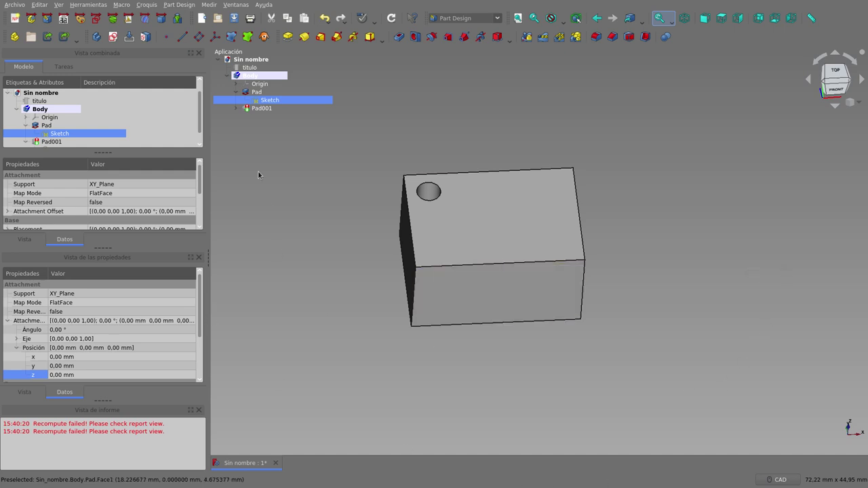
Expand Pad001 and inspect Sketch001's attachment and the base Pad's settings.
left_click(237, 108)
left_click(258, 116)
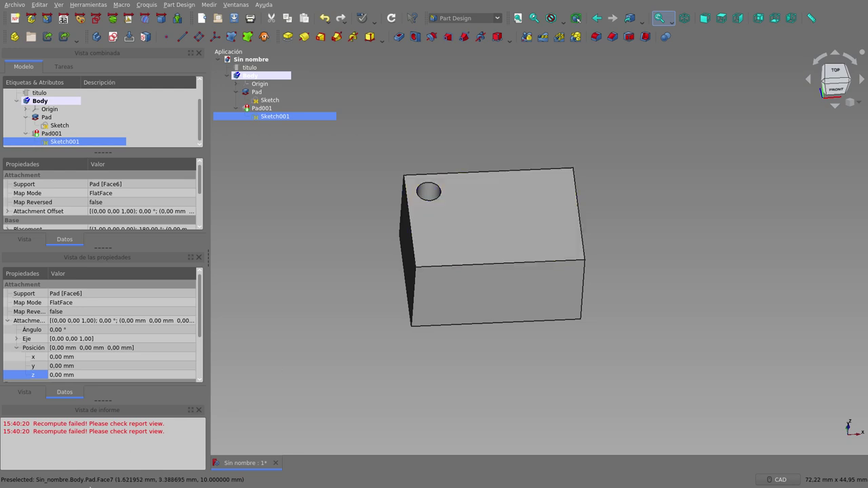
left_click(450, 233)
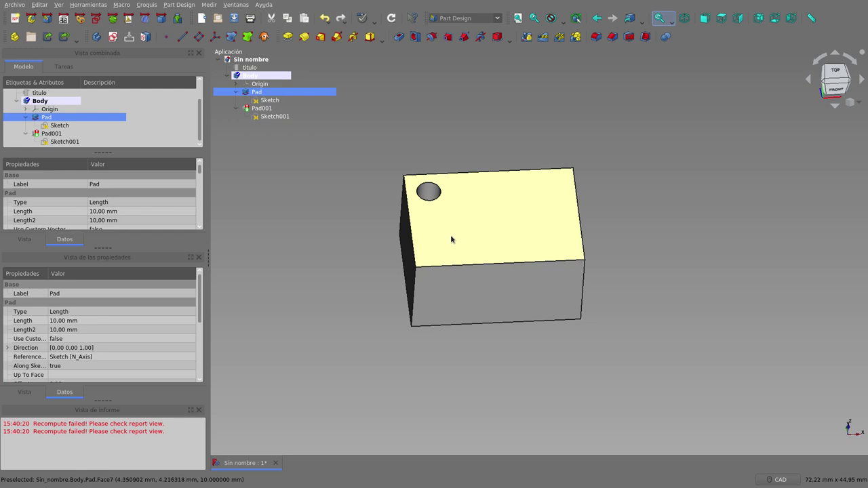
left_click(276, 118)
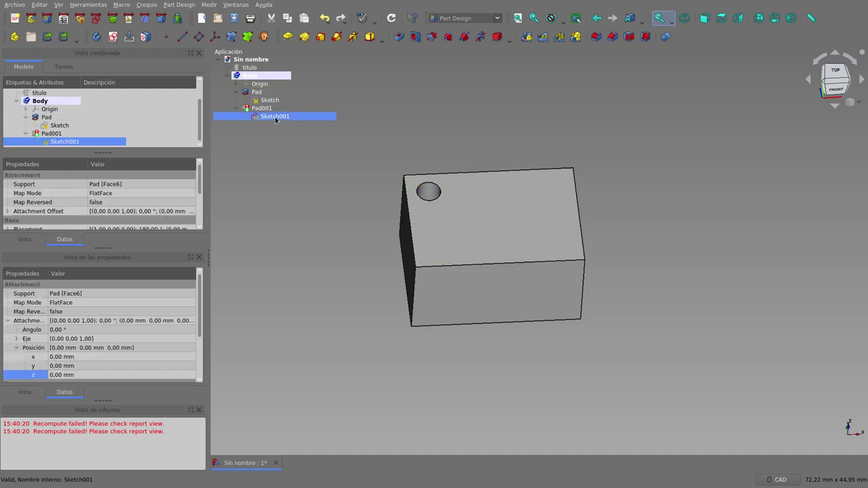
left_click(546, 359)
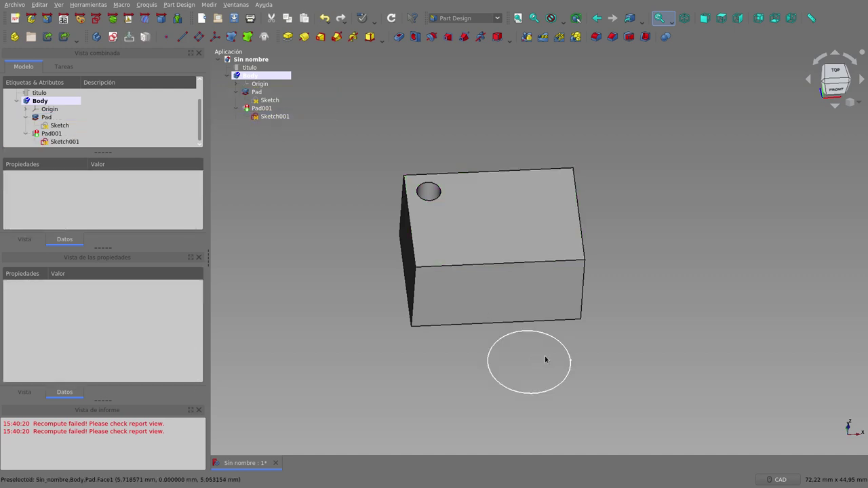
Orbit below the box and select Pad001 to view its 10 mm, [0 0 -1] direction settings.
mouse_move(530, 370)
middle_mouse_down()
mouse_move(568, 348)
mouse_move(558, 359)
middle_mouse_up()
scroll(556, 348, "down", 4)
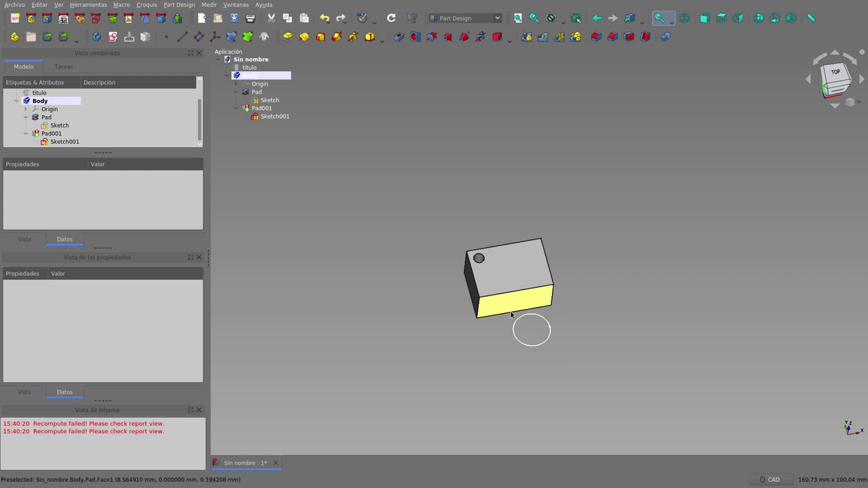
scroll(511, 314, "up", 5)
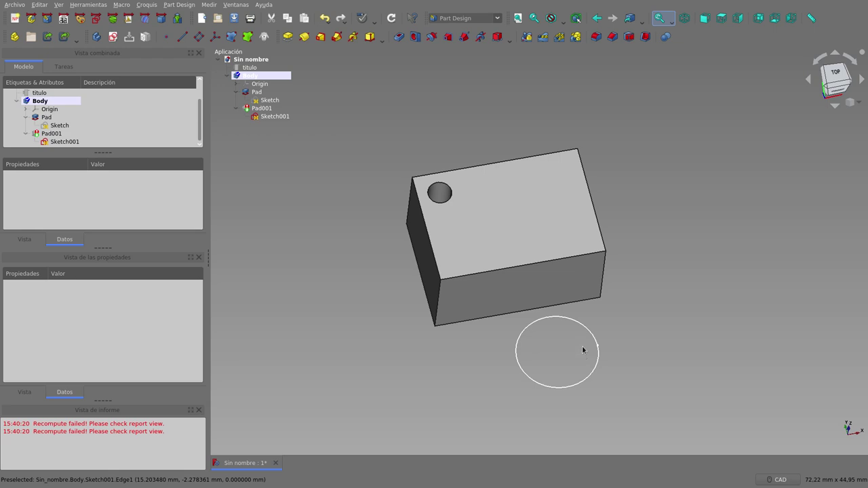
mouse_move(262, 109)
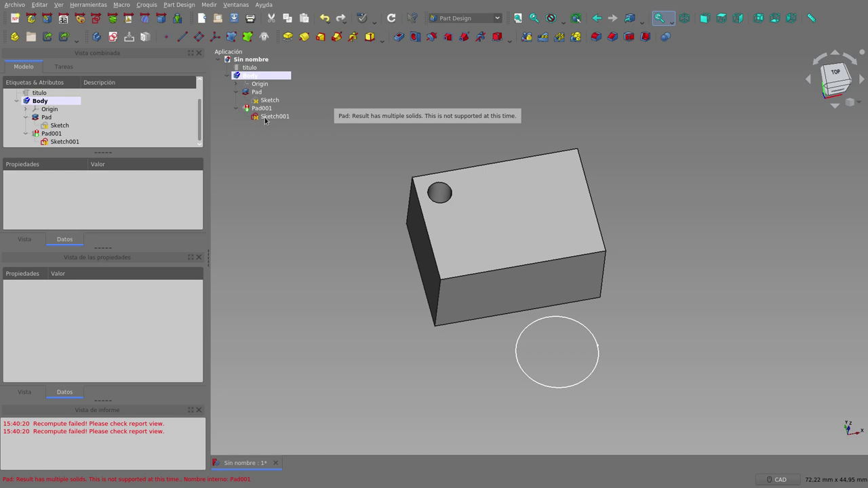
left_click(263, 114)
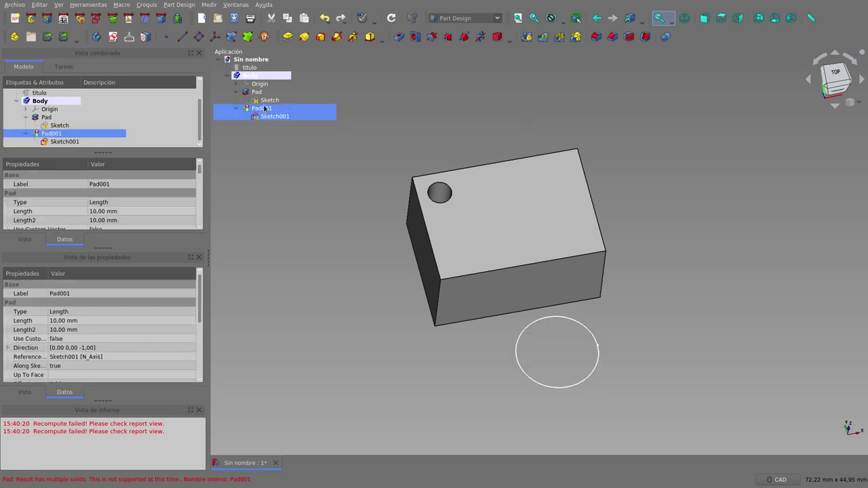
Delete the failing Pad001 feature and its Sketch001.
key("Delete")
left_click(264, 108)
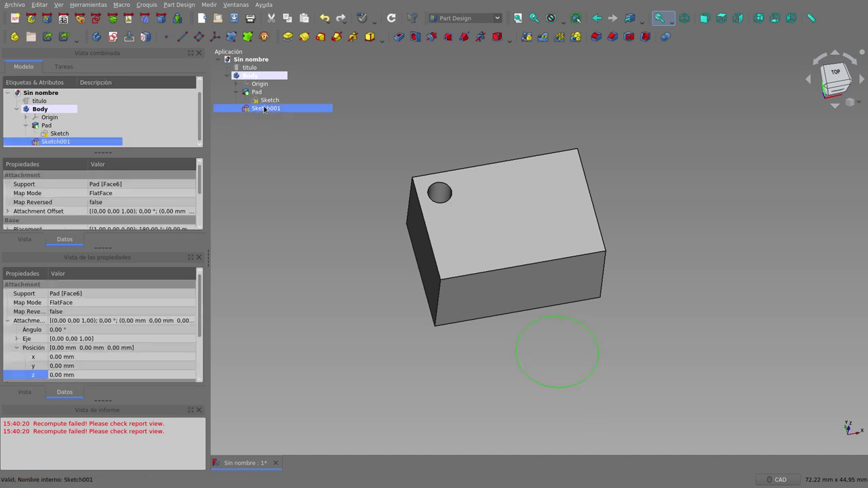
key("Delete")
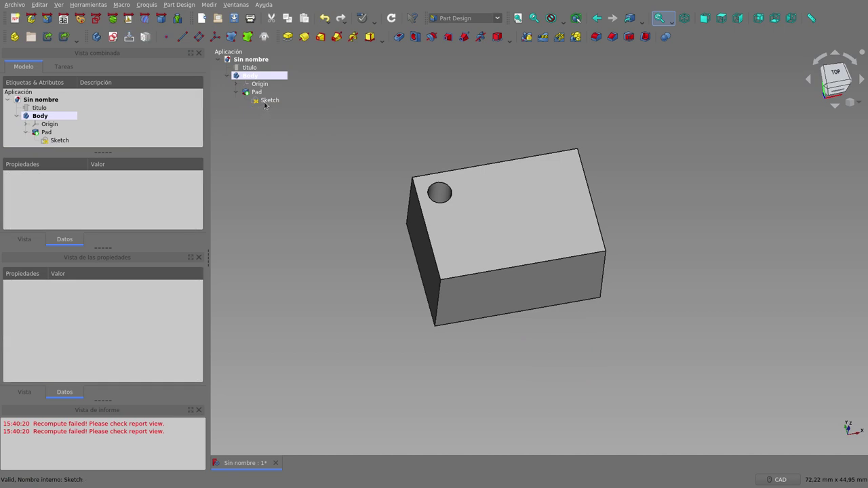
Remove the hole circle from the base Sketch and close it.
double_click(268, 101)
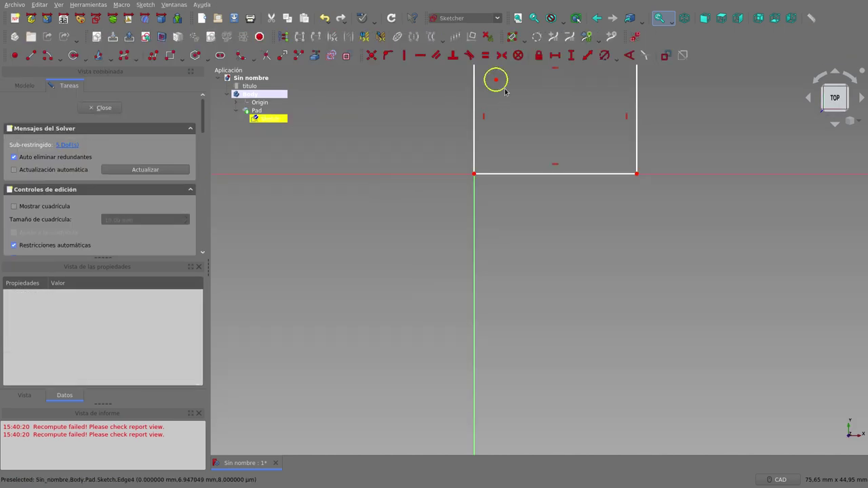
key("Delete")
left_click(108, 108)
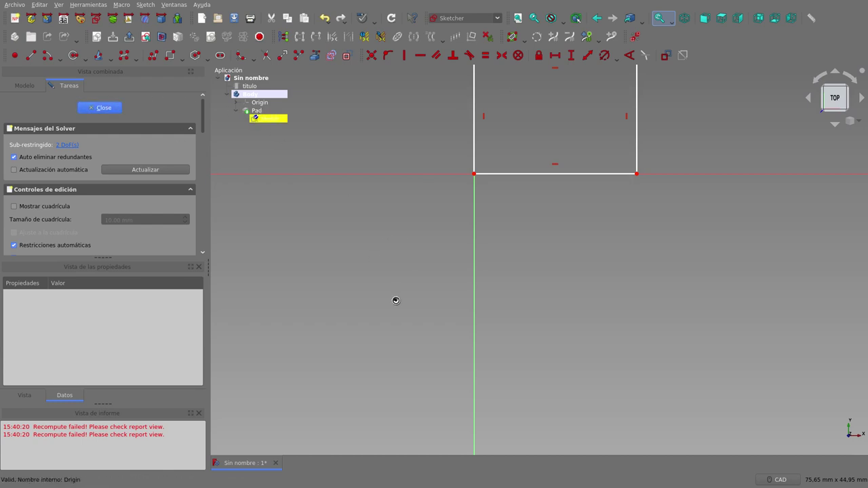
scroll(406, 306, "up", 2)
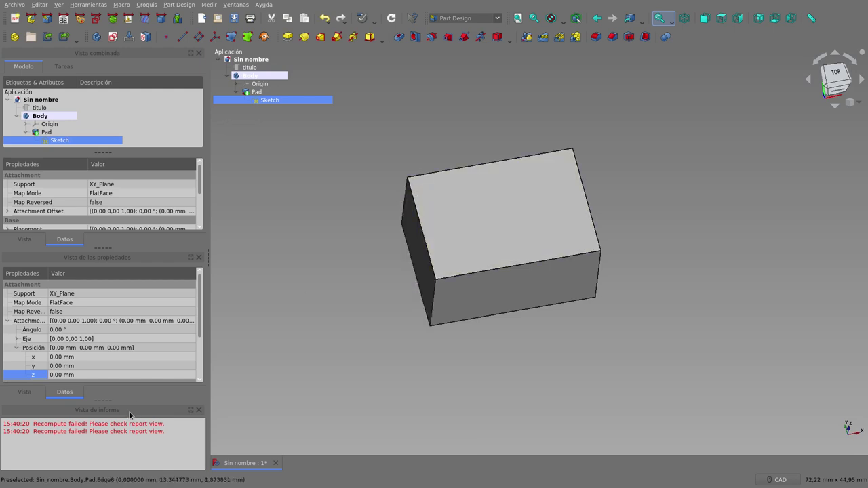
Clear the recompute error messages from the report view.
right_click(122, 434)
left_click(160, 415)
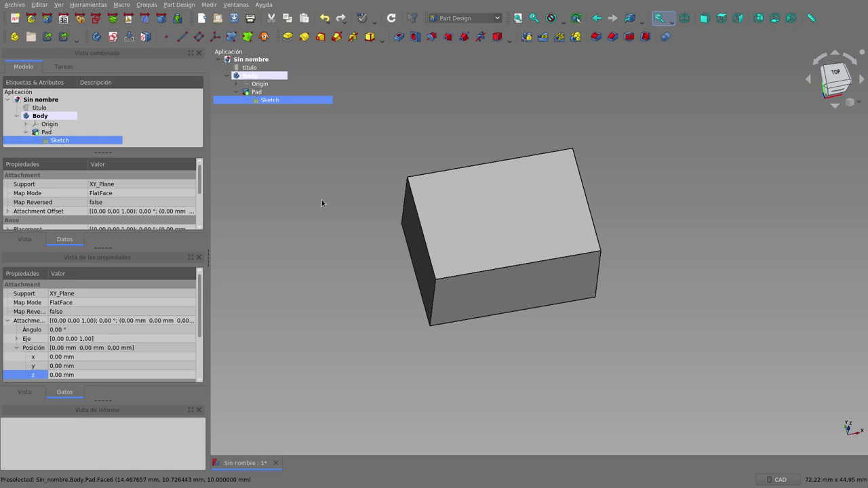
left_click(65, 116)
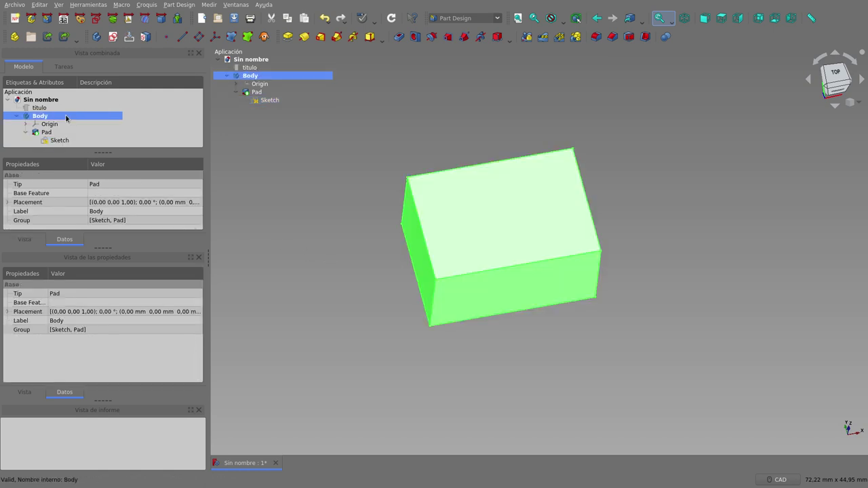
Create a new Sketch001 on the XY plane in the Body.
left_click(114, 38)
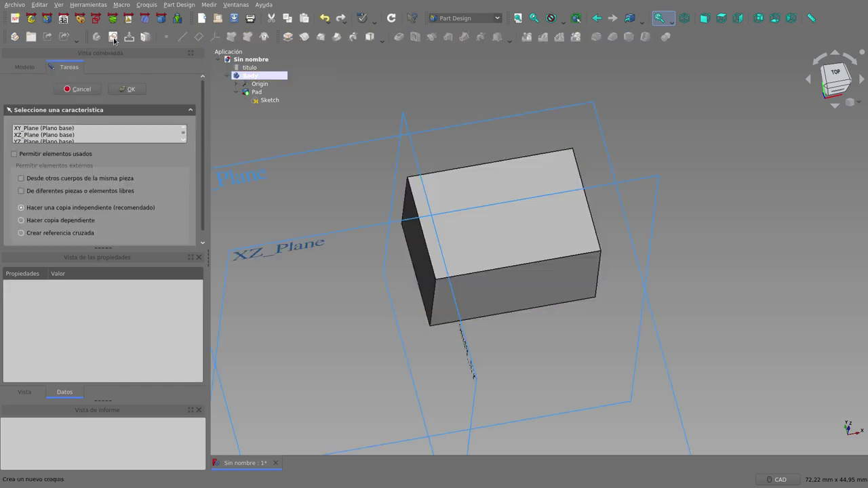
left_click(69, 128)
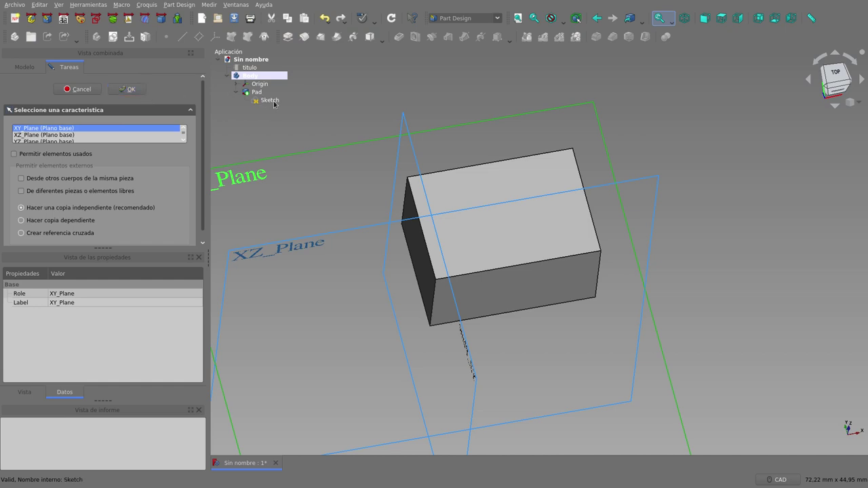
left_click(137, 90)
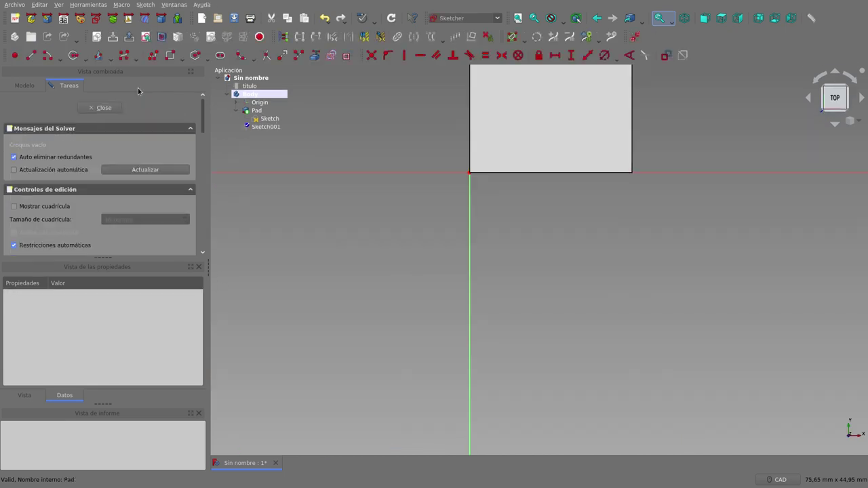
left_click(257, 126)
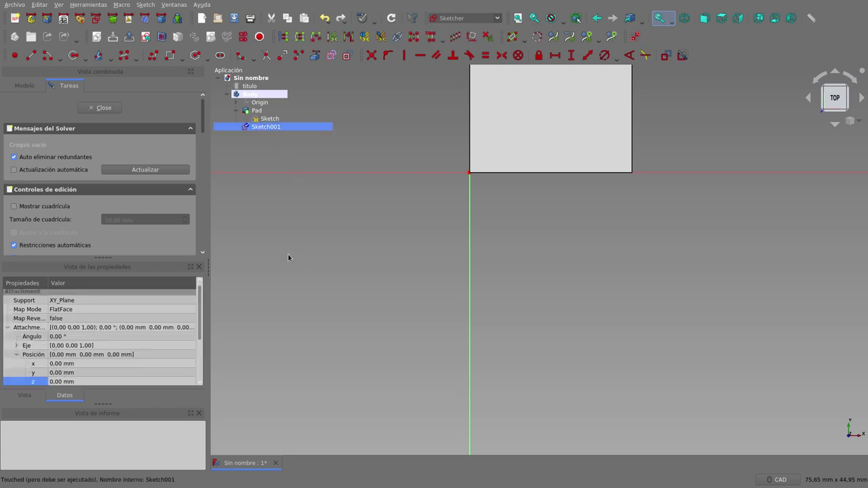
Draw a circle inside the box outline, hide the Pad solid, and close the sketch.
left_click(73, 57)
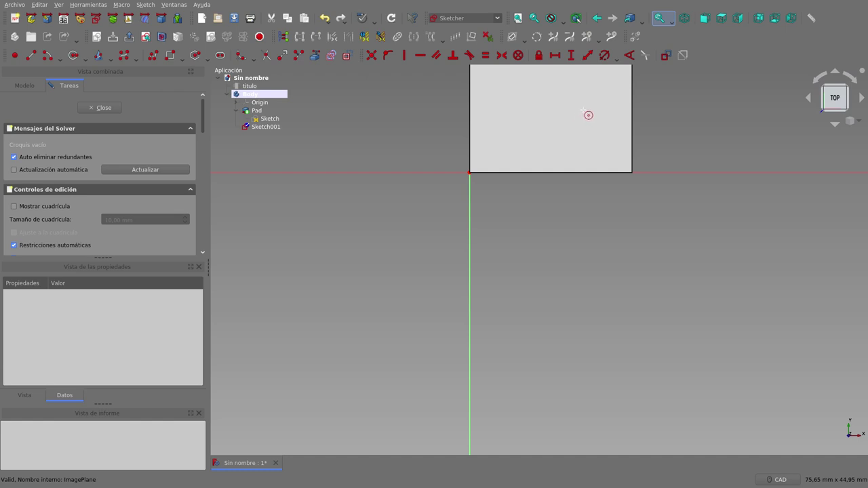
left_click(602, 97)
left_click(606, 97)
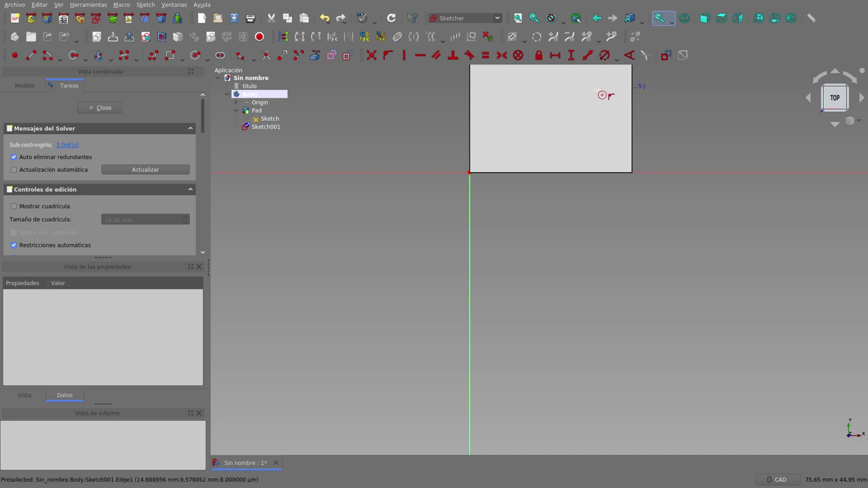
right_click(695, 102)
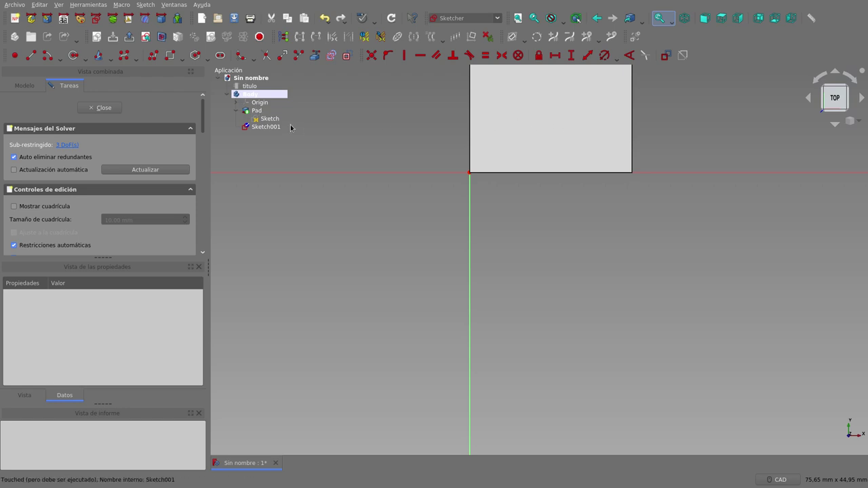
left_click(257, 113)
key("space")
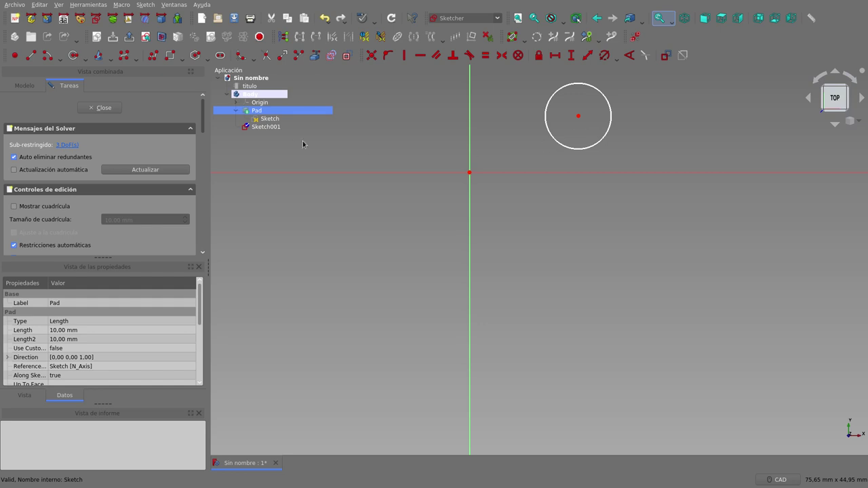
left_click(99, 109)
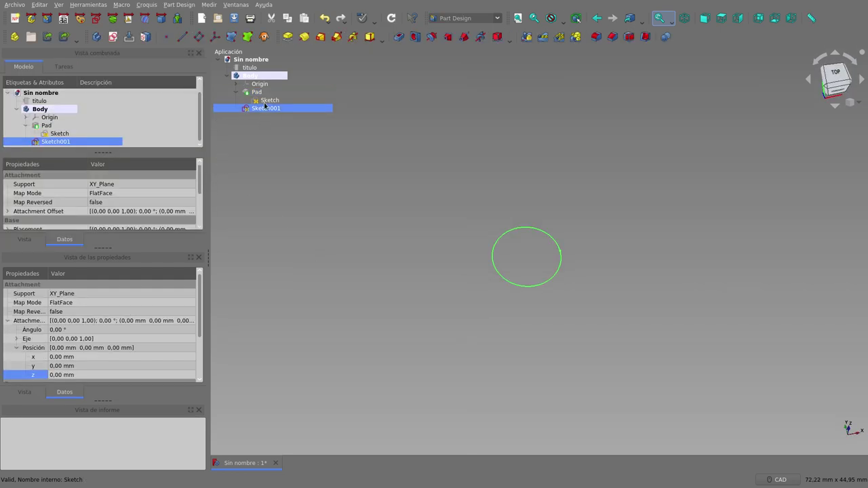
left_click(269, 100)
key("space")
left_click(570, 363)
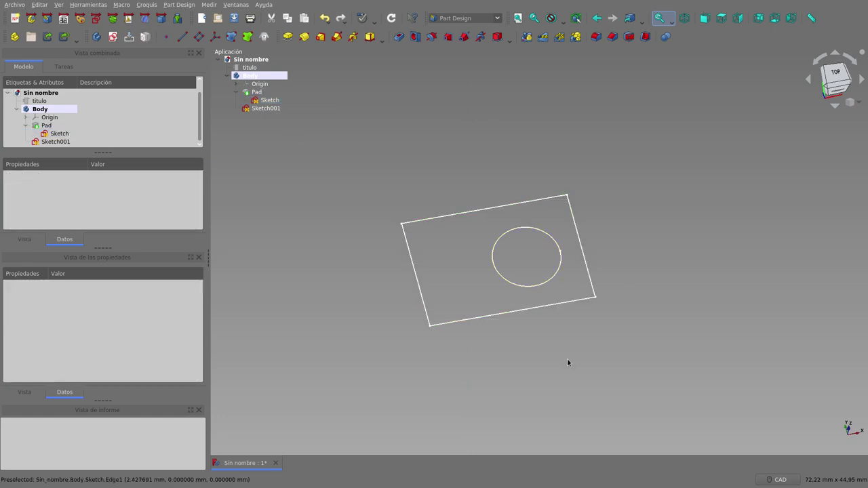
middle_click_drag(567, 358, 504, 234)
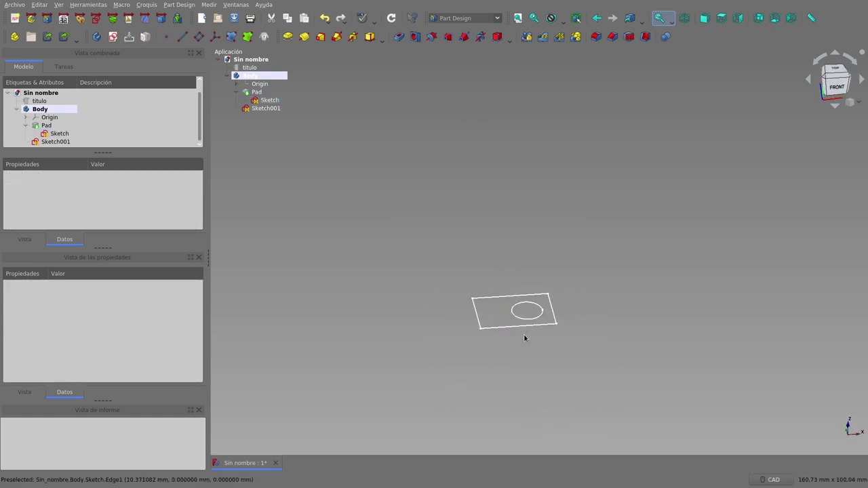
scroll(526, 329, "up", 4)
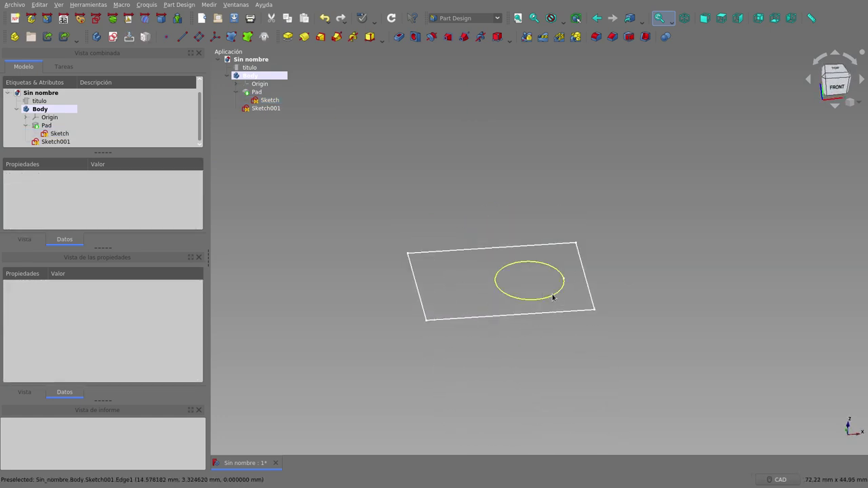
left_click(251, 92)
key("space")
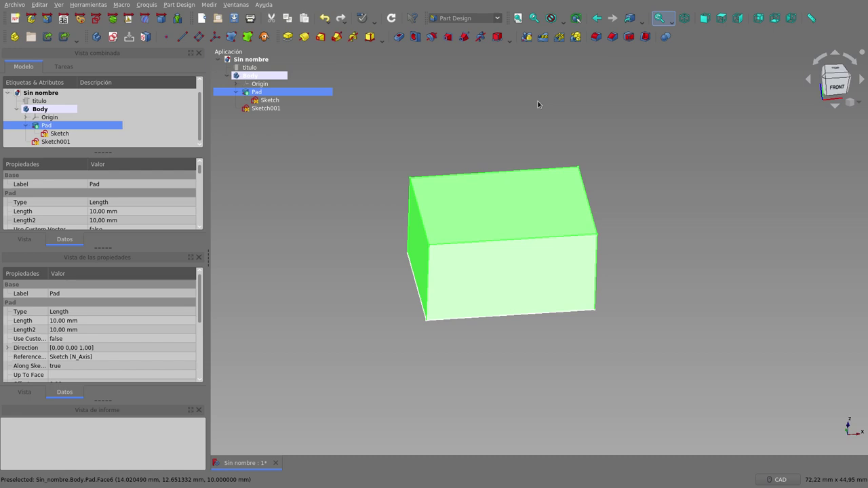
key("space")
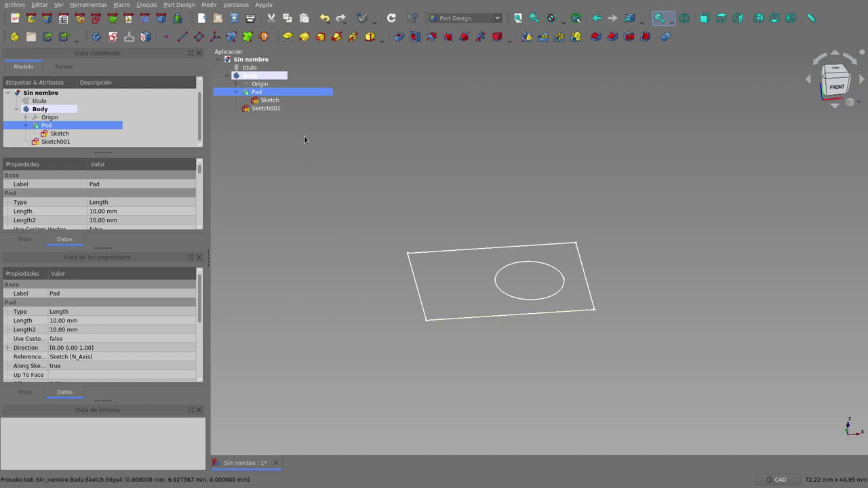
key("space")
key("space")
key("space")
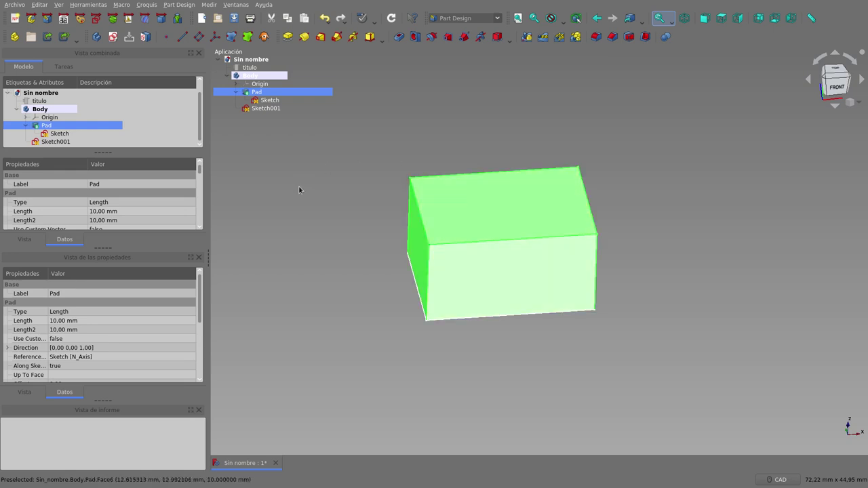
key("space")
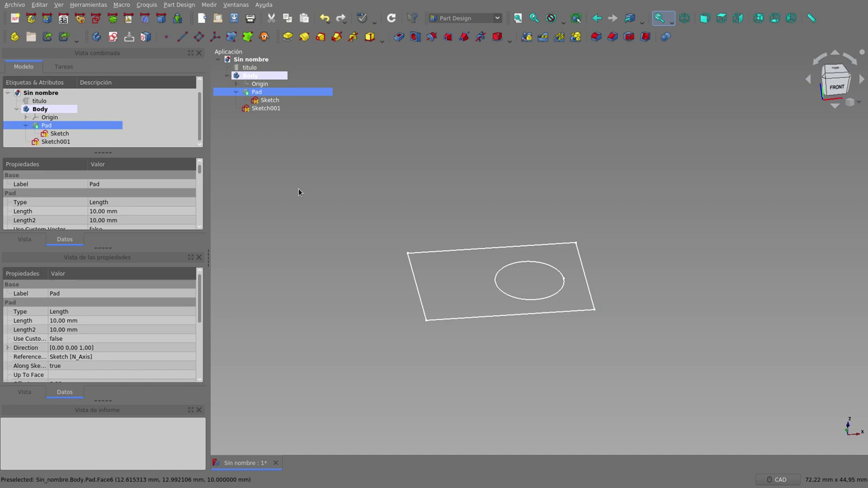
Select Sketch001 and start editing its Attachment Offset z value.
left_click(269, 109)
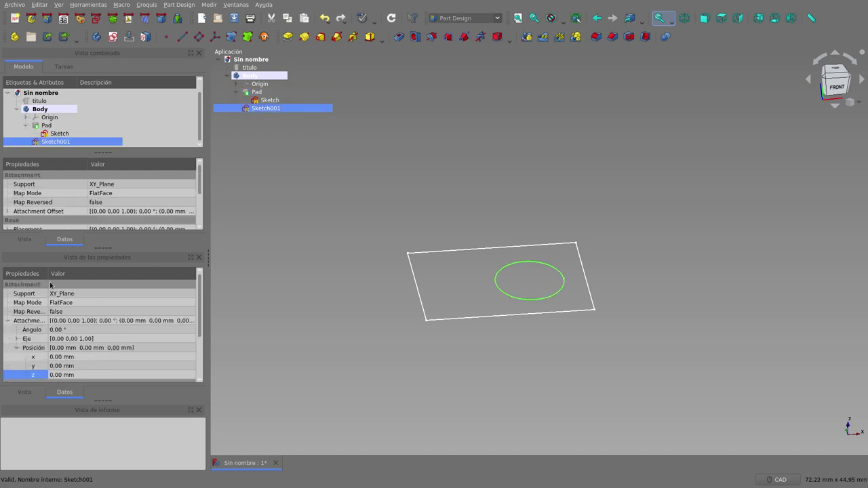
left_click_drag(48, 275, 74, 275)
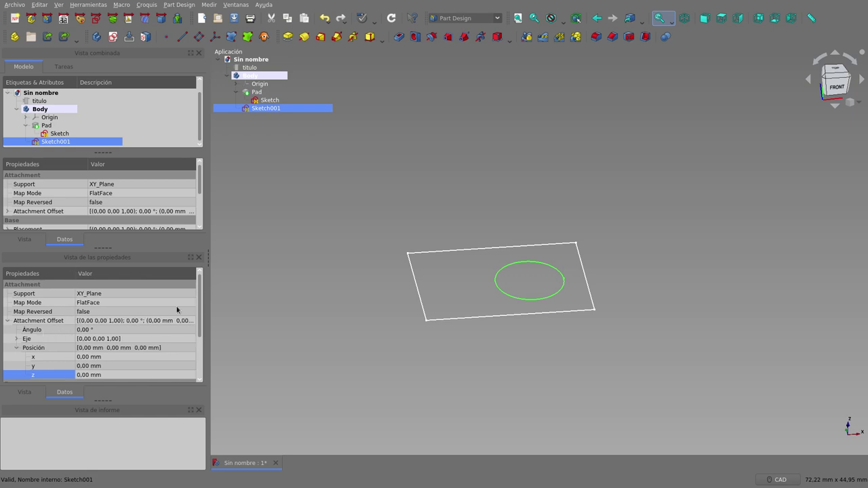
left_click_drag(199, 297, 203, 316)
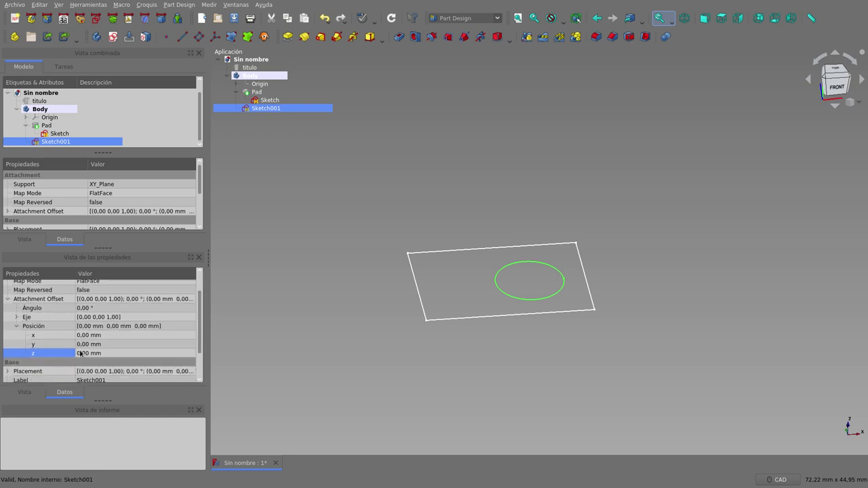
left_click(89, 353)
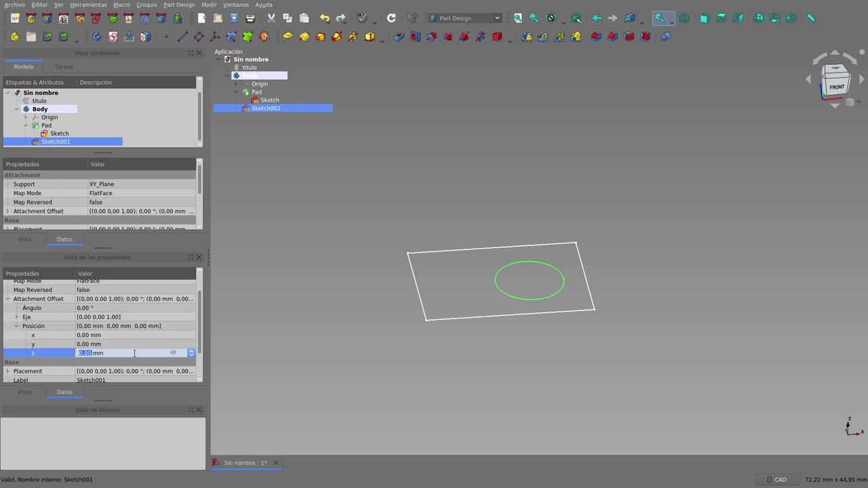
scroll(135, 353, "up", 3)
scroll(134, 354, "up", 2)
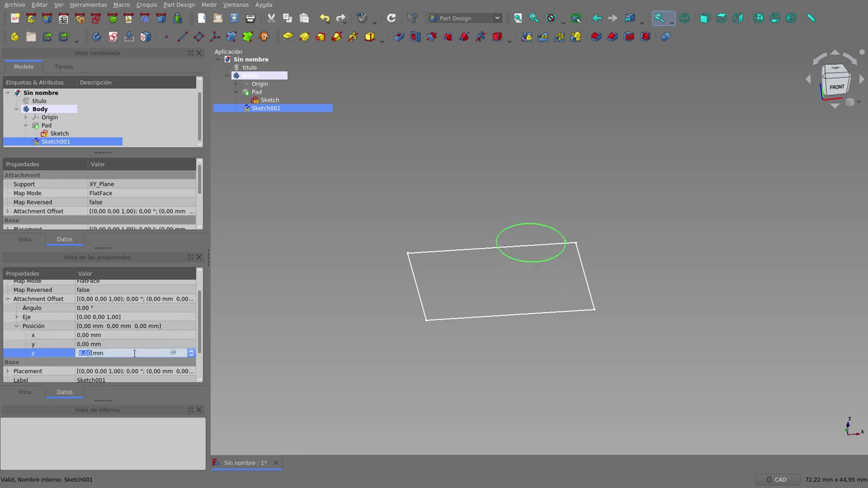
scroll(135, 354, "up", 2)
scroll(134, 353, "down", 3)
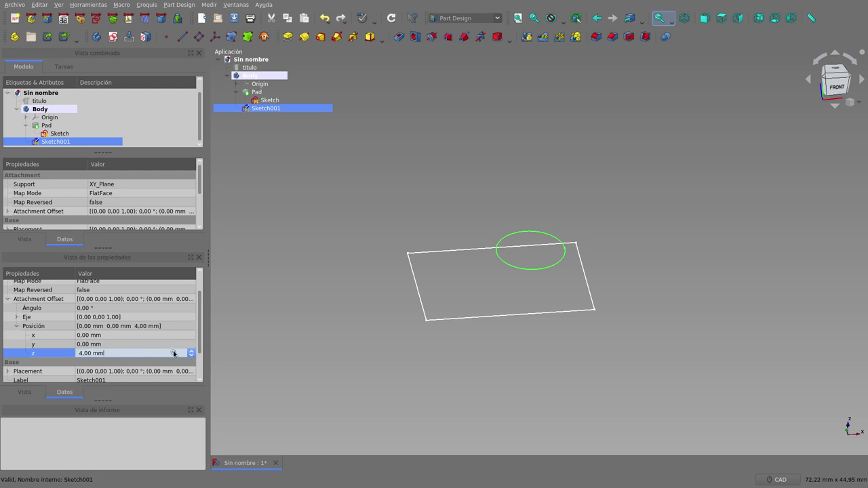
Set the z offset to the formula Pad.Length (10 mm).
left_click(172, 353)
type("pa")
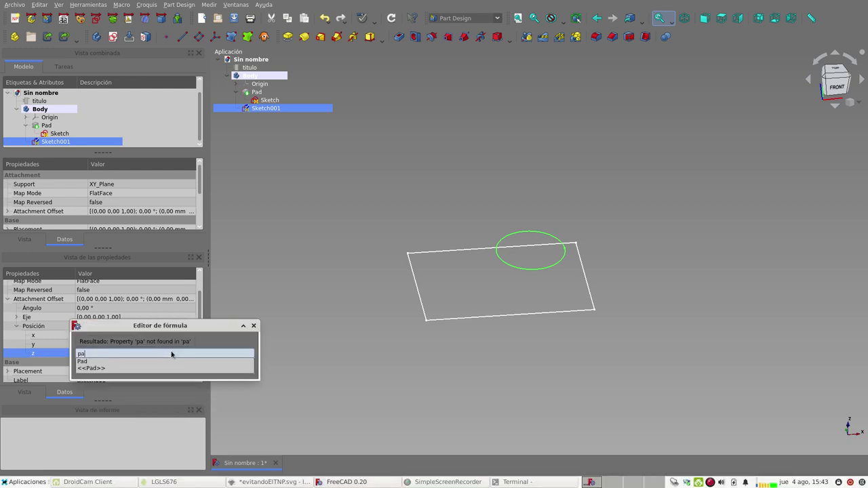
left_click(97, 363)
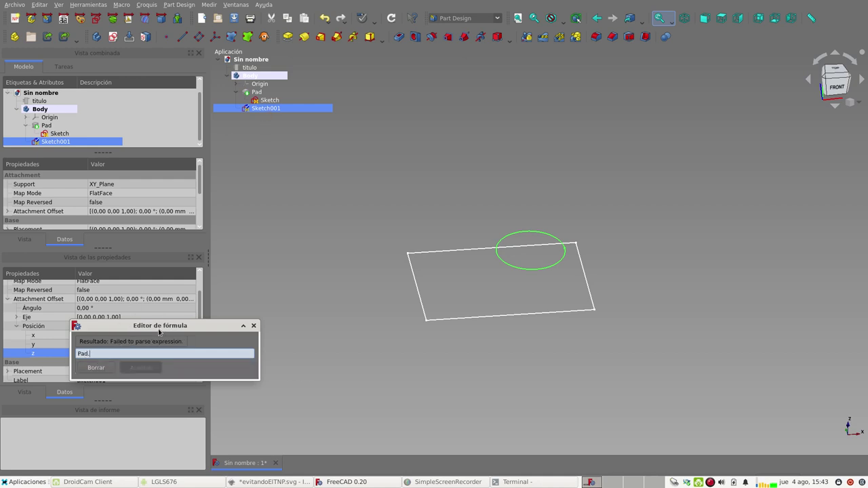
type("le")
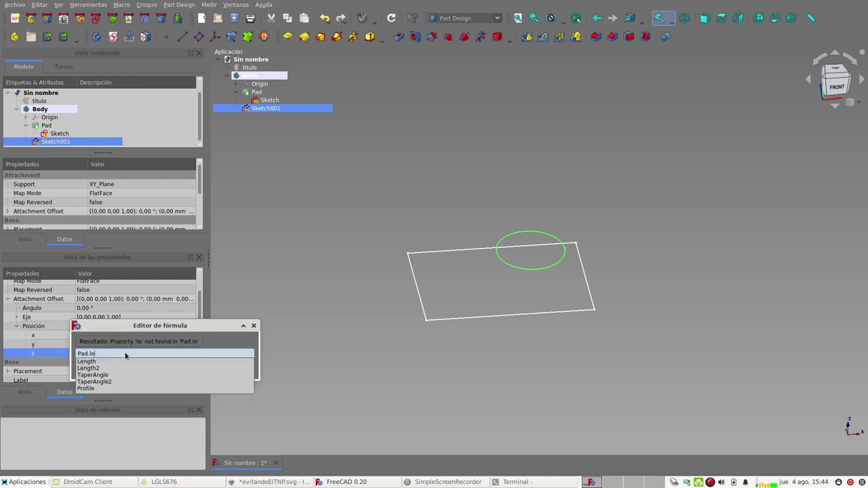
left_click(107, 363)
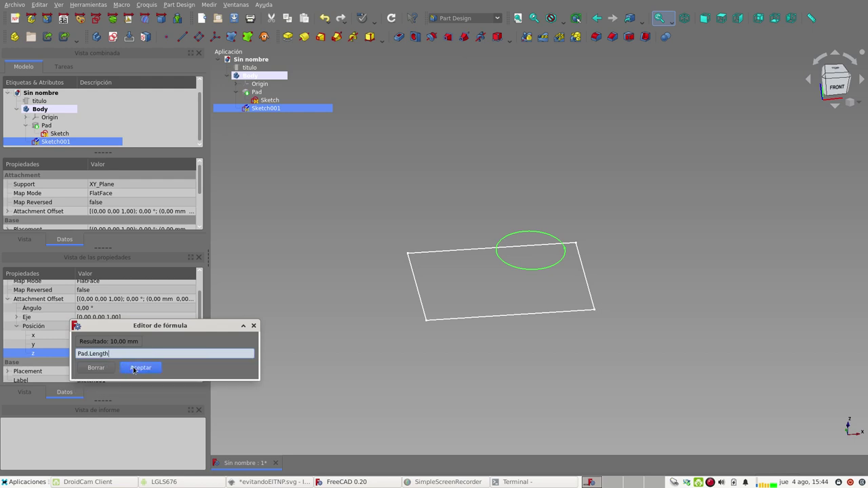
left_click(133, 368)
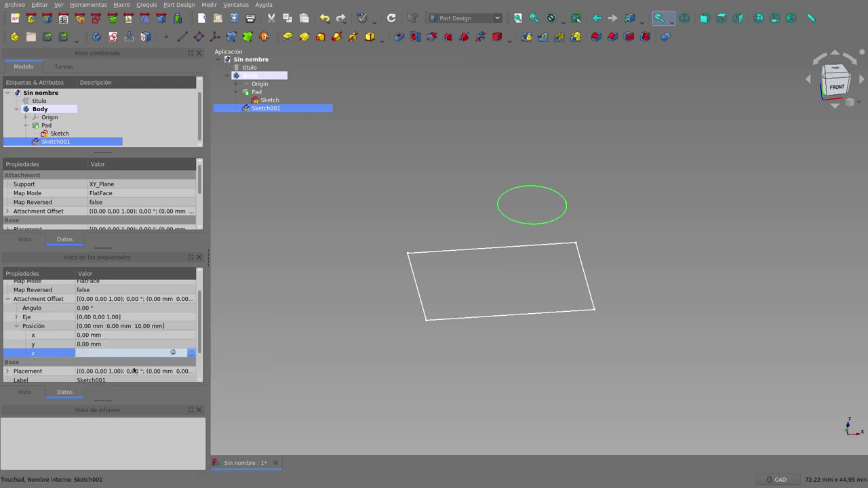
Make the Pad box solid visible again.
left_click(257, 93)
key("space")
left_click(327, 352)
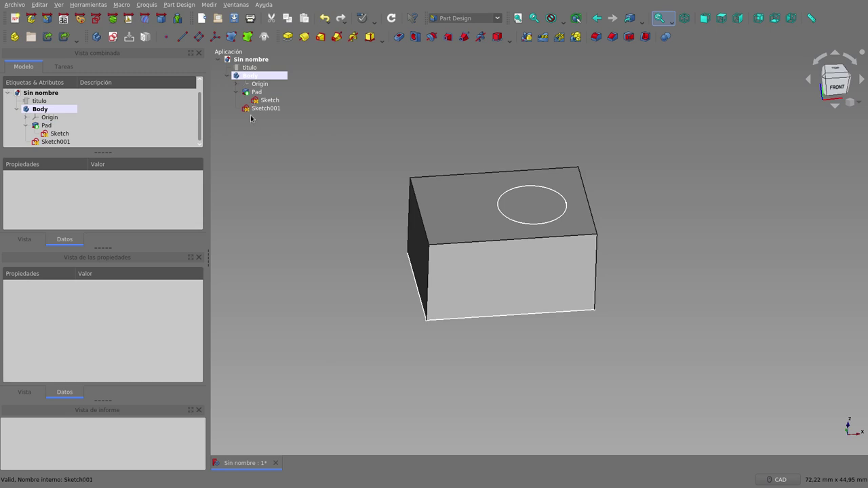
Pad the circle Sketch001 5 mm into a cylinder on the box top, then open the base Sketch.
left_click(65, 142)
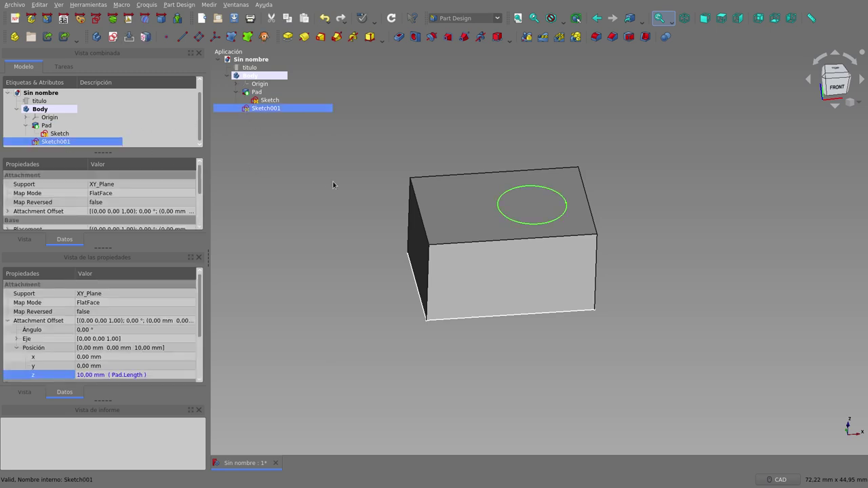
left_click(289, 38)
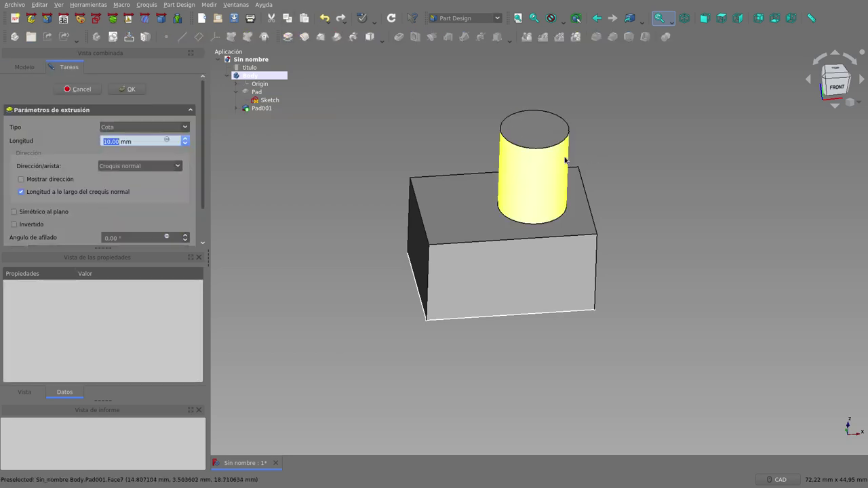
scroll(139, 141, "down", 2)
scroll(135, 141, "down", 3)
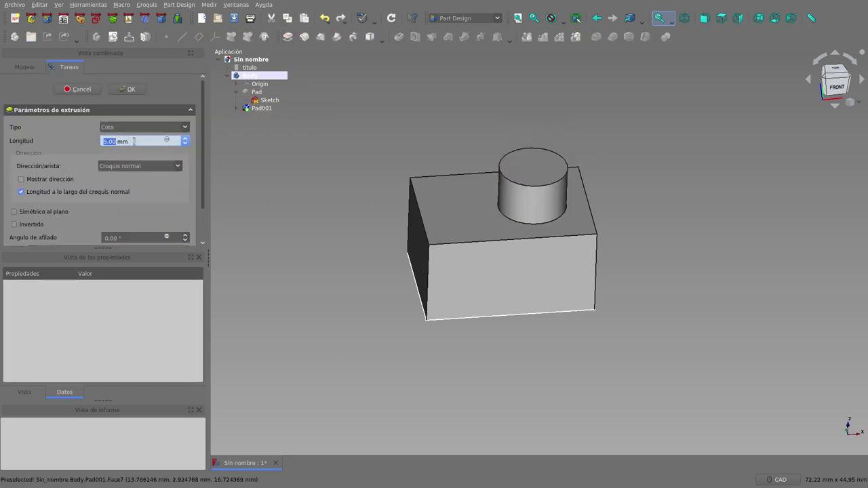
left_click(129, 89)
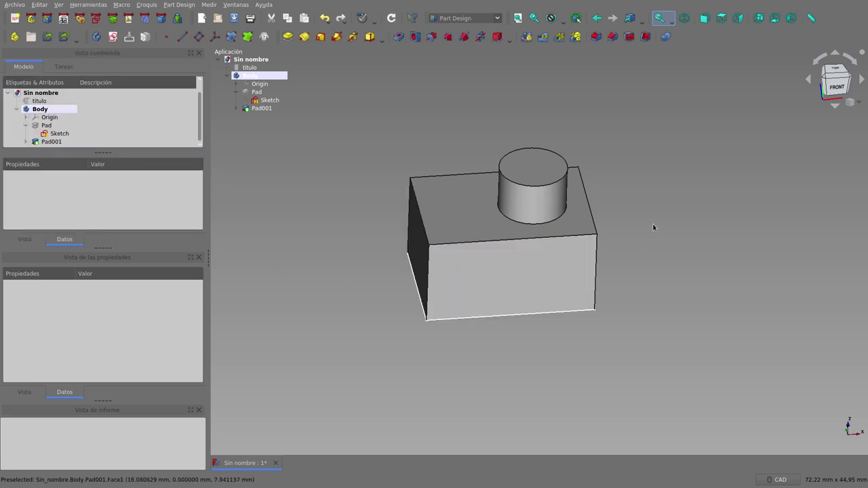
middle_click_drag(648, 187, 638, 200)
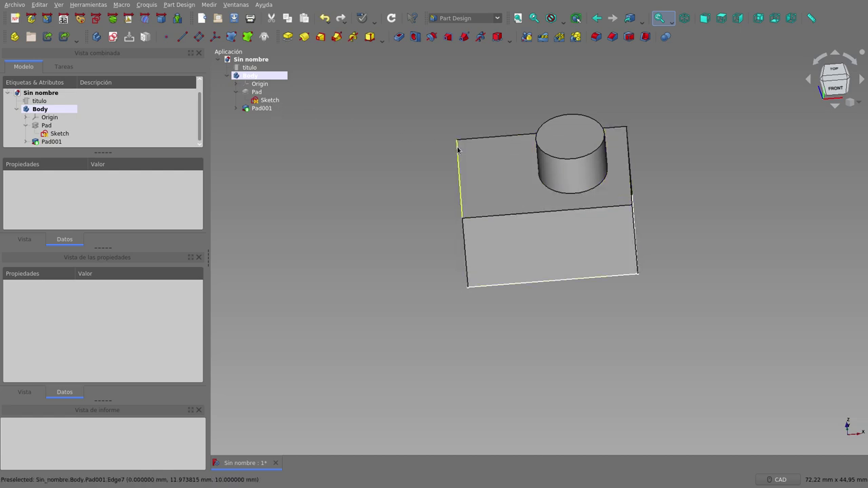
double_click(271, 99)
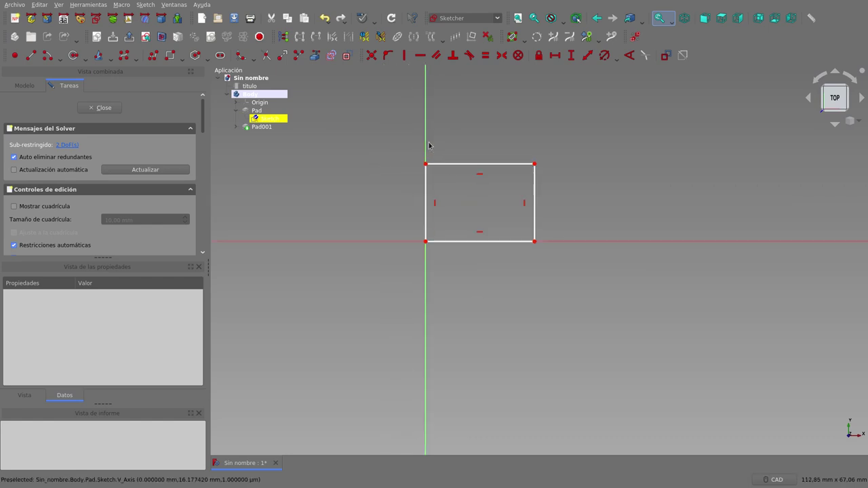
Draw a small circle near a corner of the base sketch and close the sketch.
left_click(74, 55)
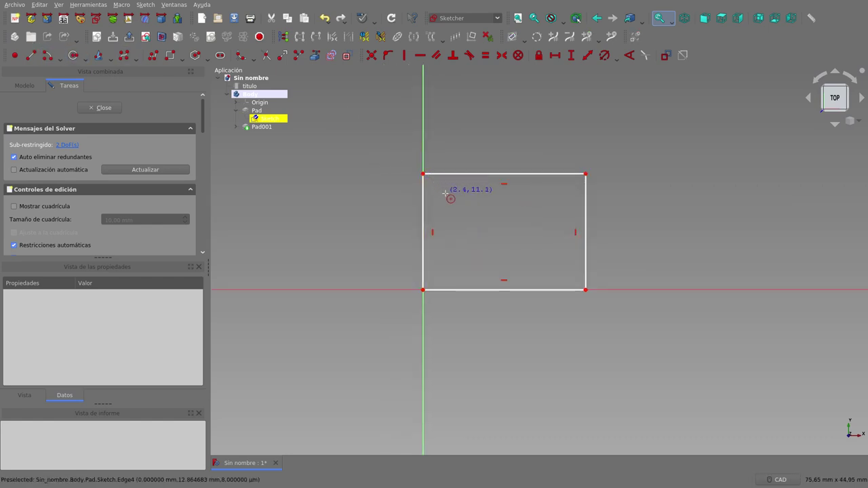
left_click(442, 191)
left_click(450, 188)
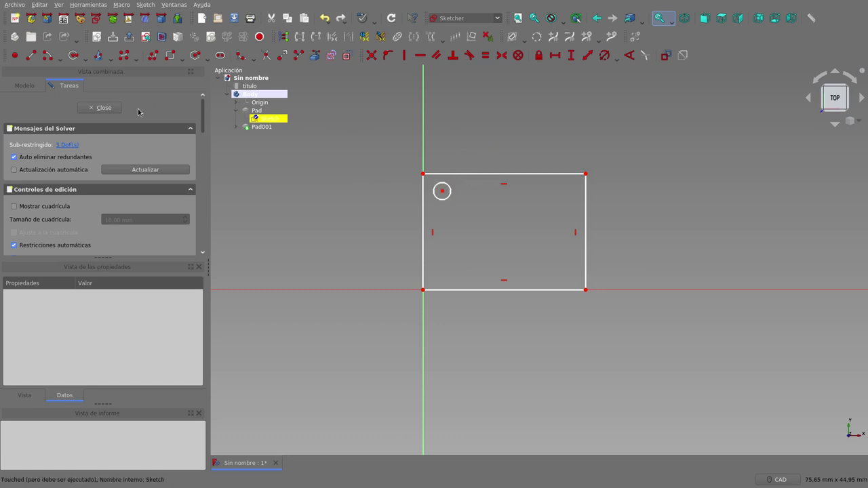
left_click(104, 108)
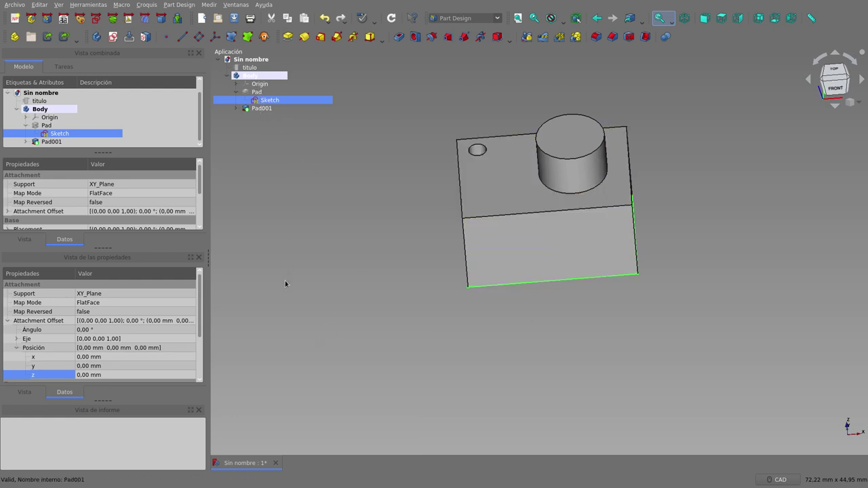
left_click(237, 109)
left_click(301, 249)
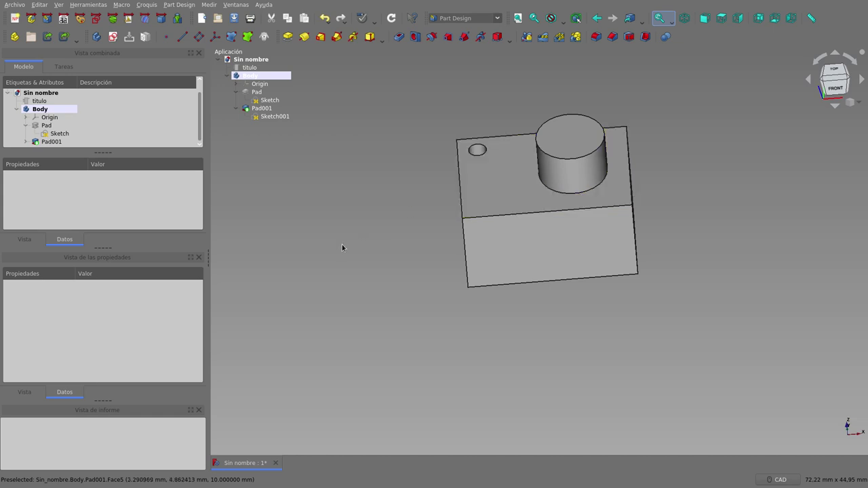
scroll(649, 128, "up", 2)
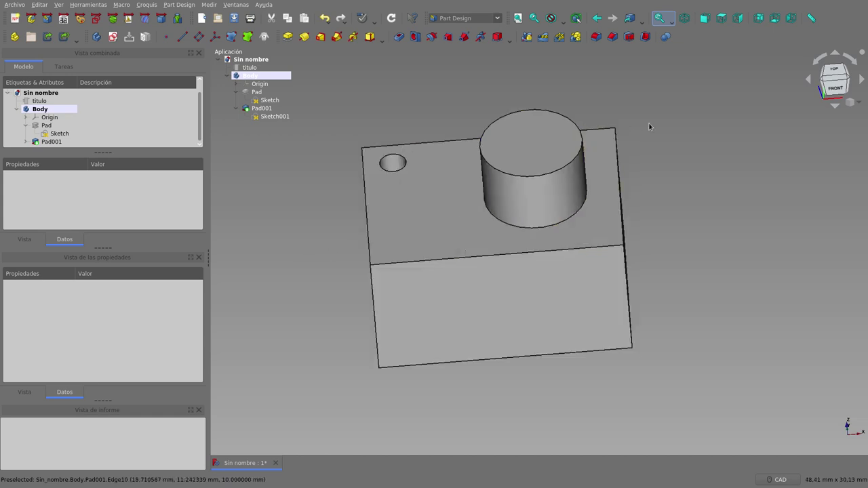
left_click(259, 92)
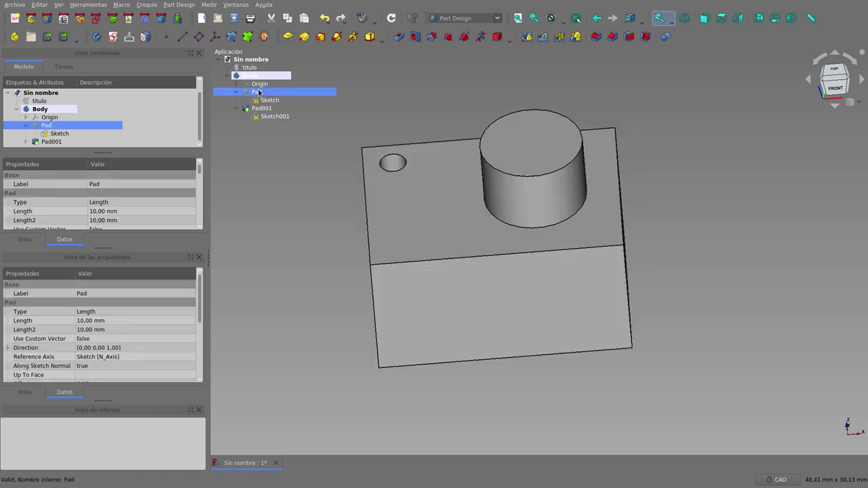
Set the base Pad length to 3 mm and inspect the base Sketch's attachment offset.
left_click(112, 322)
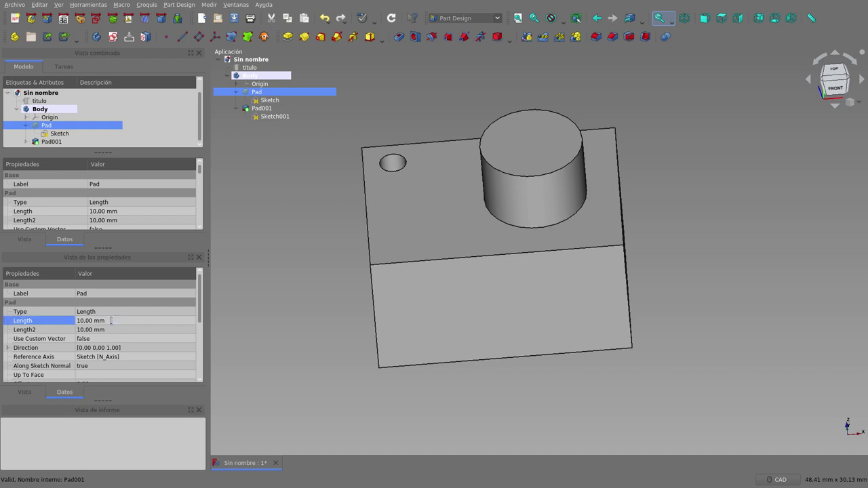
type("3")
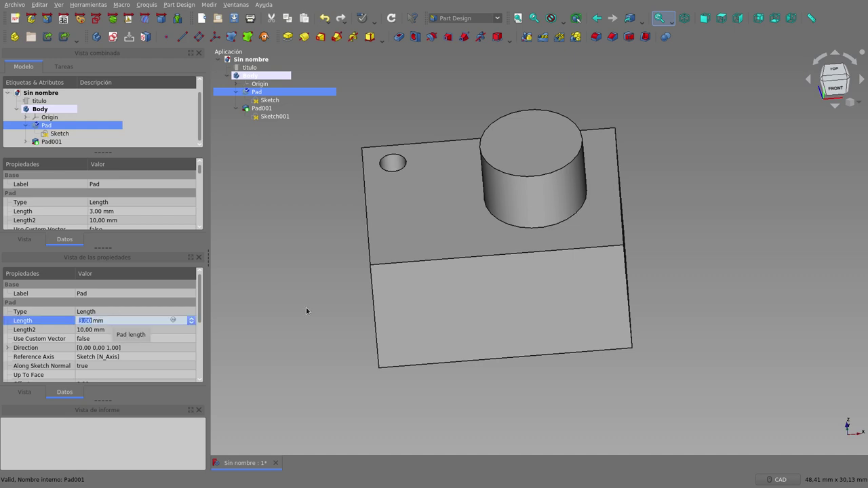
left_click(306, 307)
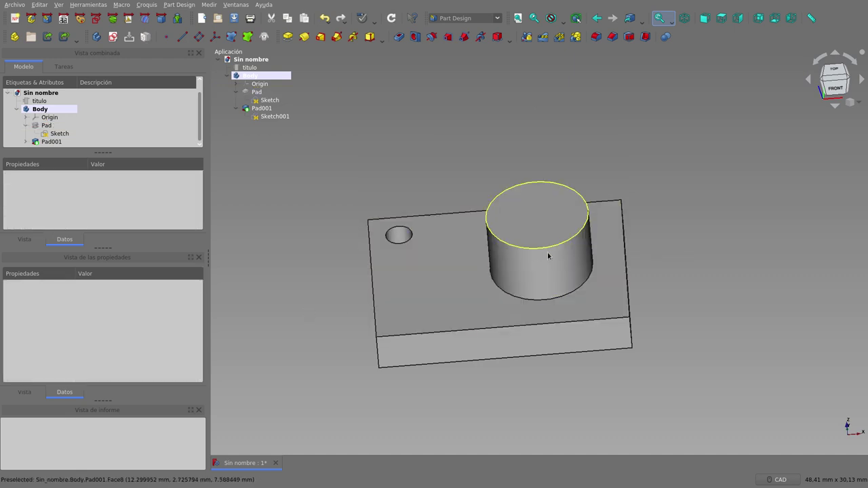
left_click(266, 101)
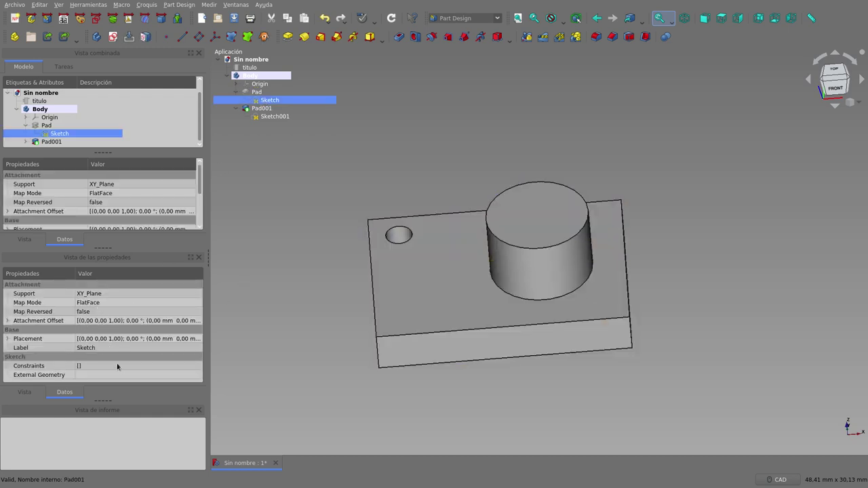
left_click(8, 321)
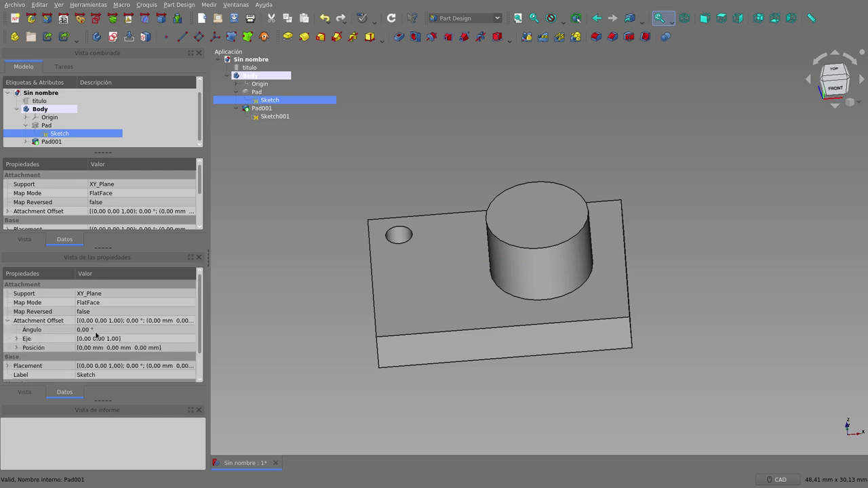
left_click(9, 321)
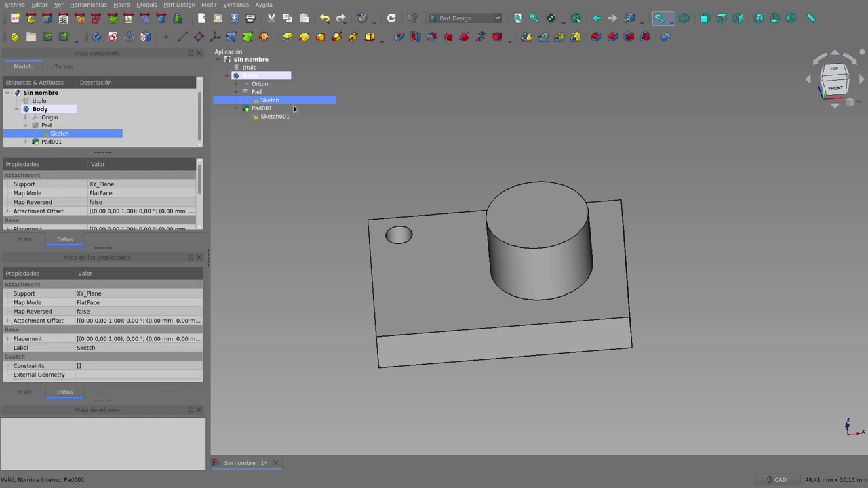
Change the base Pad's Length property to 12 mm.
left_click(257, 92)
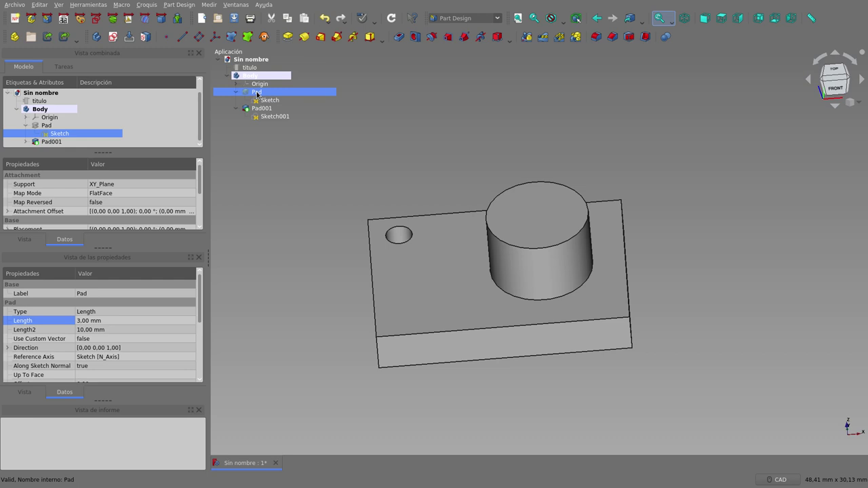
left_click(112, 315)
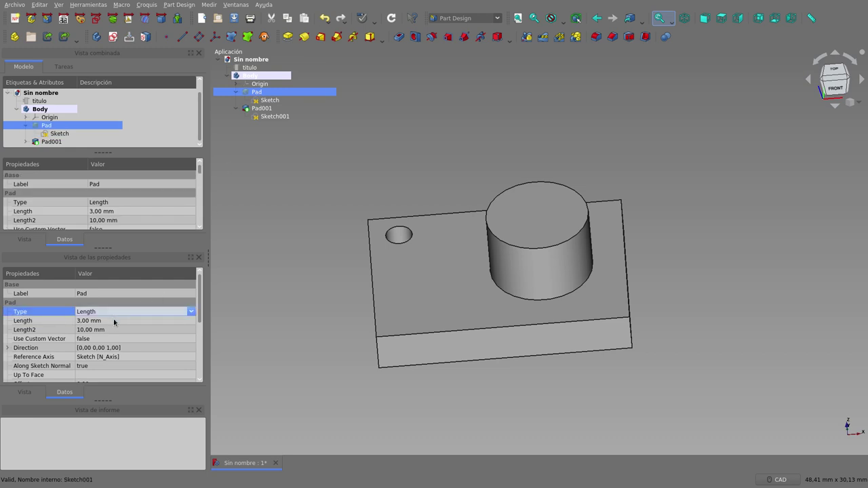
left_click(114, 321)
scroll(114, 320, "up", 7)
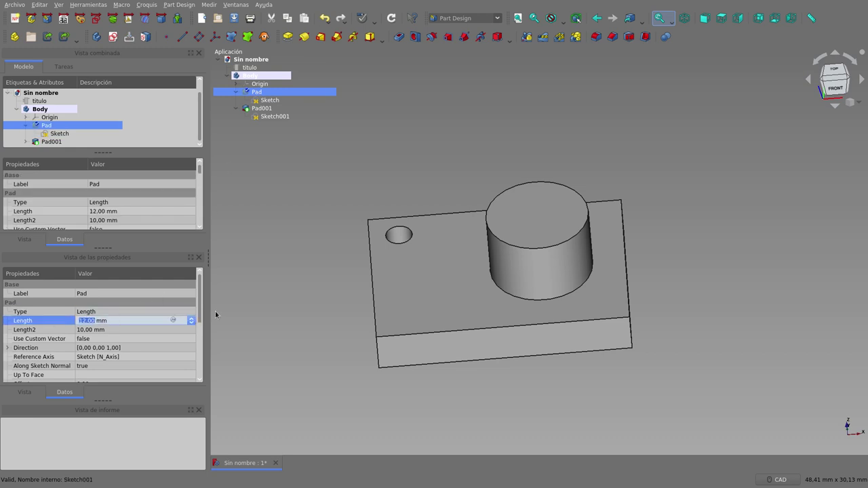
type("50")
left_click(279, 309)
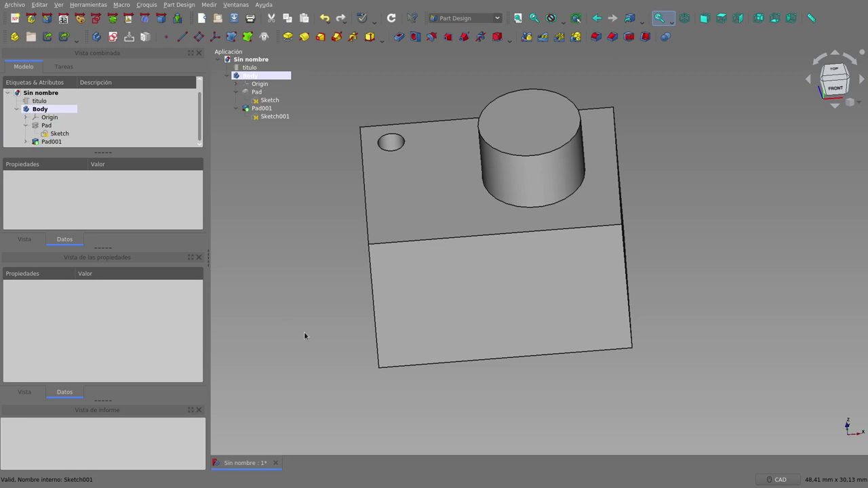
scroll(475, 348, "down", 2)
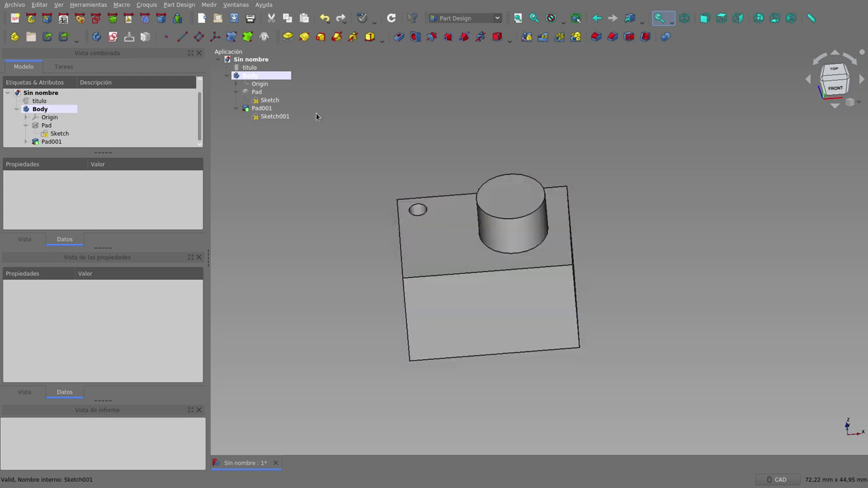
left_click(258, 84)
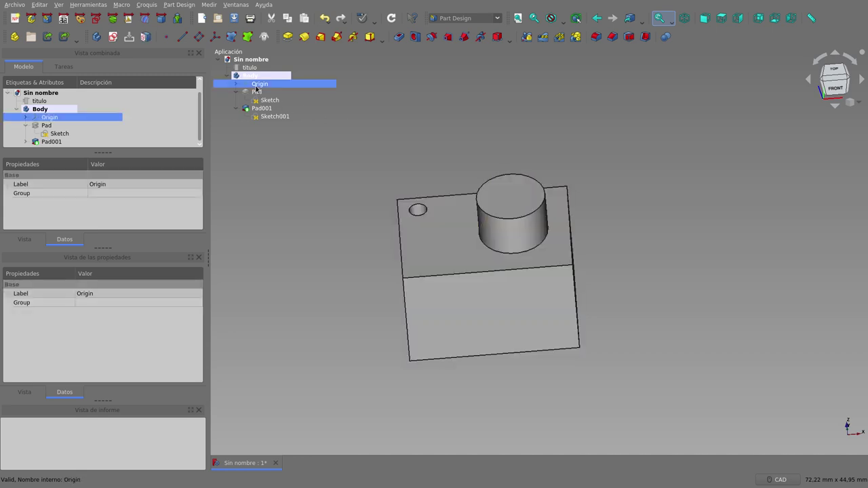
key("space")
scroll(519, 105, "down", 2)
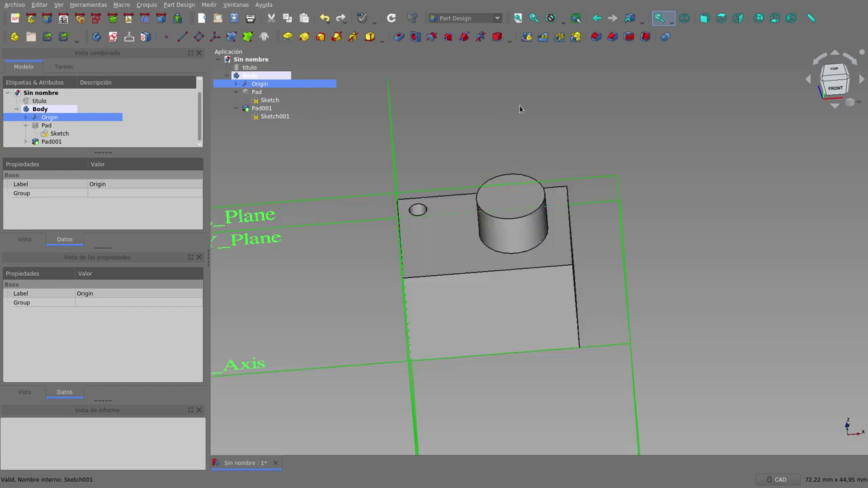
scroll(522, 106, "down", 3)
mouse_move(532, 250)
middle_mouse_down()
mouse_move(483, 225)
mouse_move(485, 215)
mouse_move(508, 249)
middle_mouse_up()
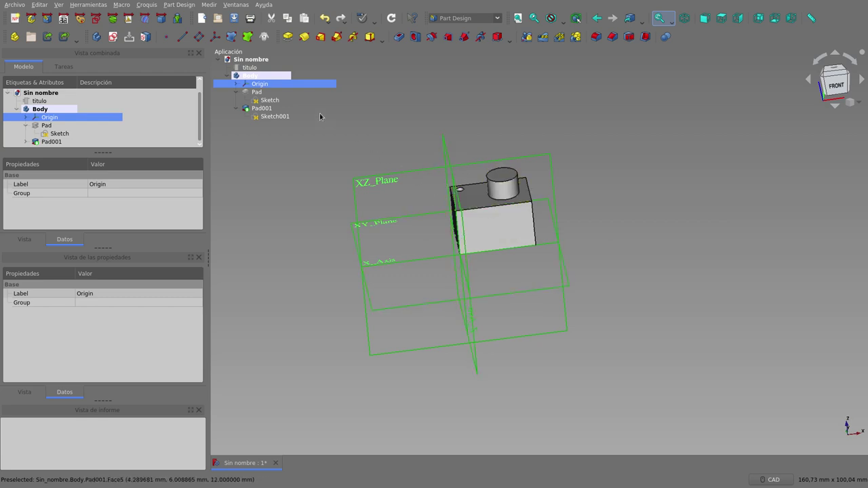
left_click(263, 76)
left_click(263, 83)
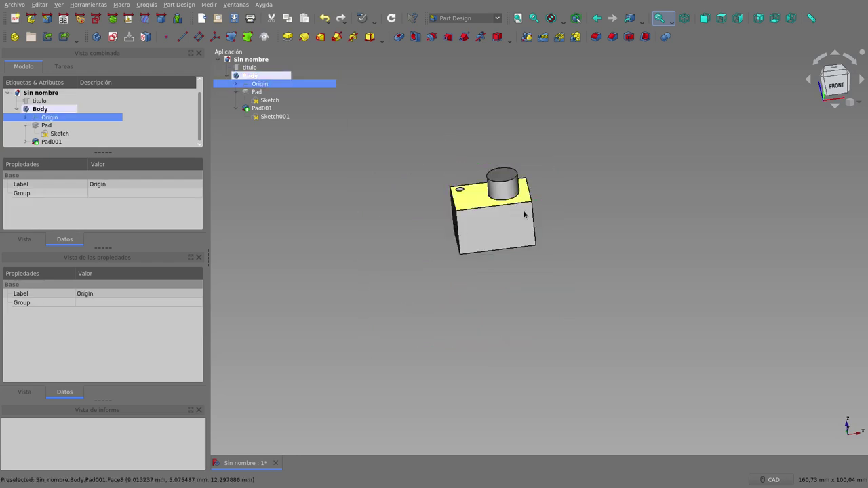
middle_click_drag(543, 224, 550, 243)
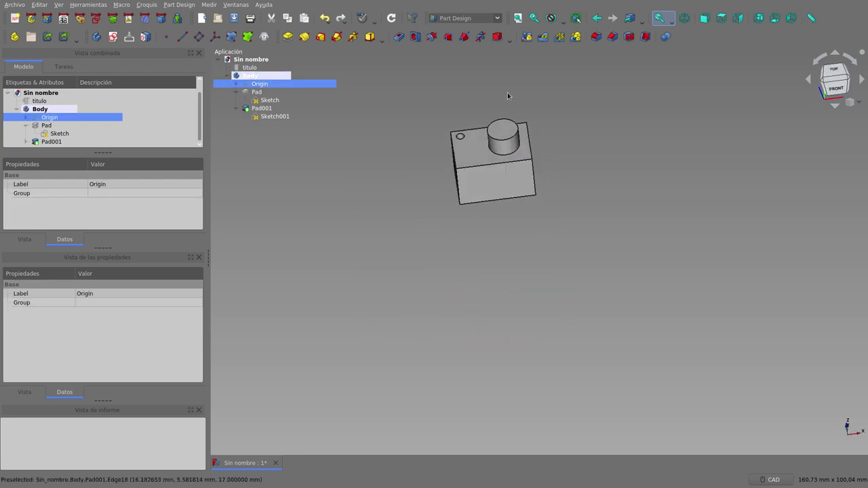
scroll(505, 84, "up", 3)
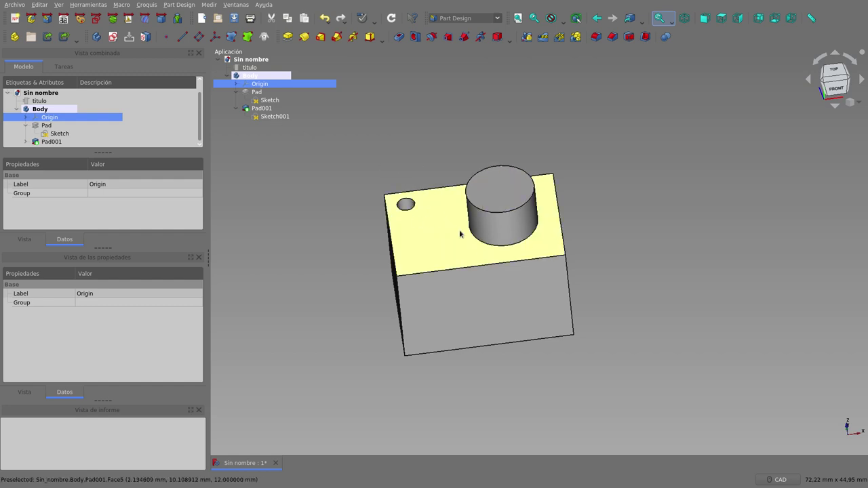
Select the base Sketch, rotate and zoom toward a front view, then select Pad to view its properties.
left_click(260, 101)
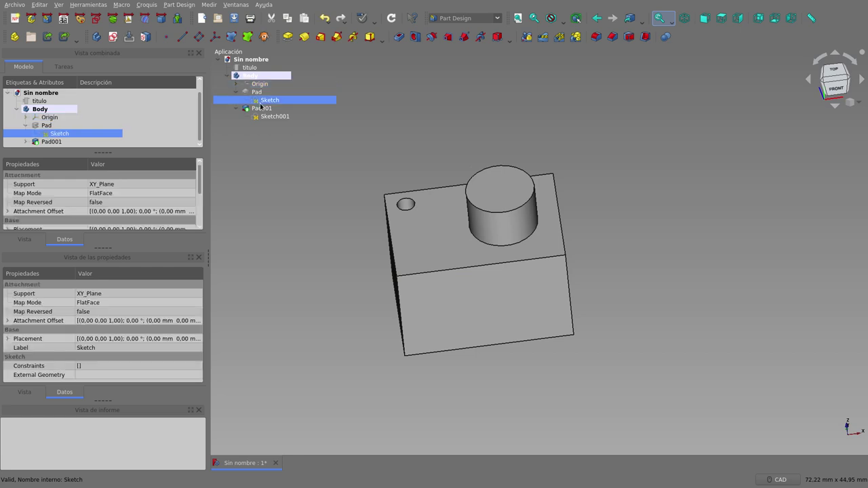
middle_click_drag(443, 403, 434, 388)
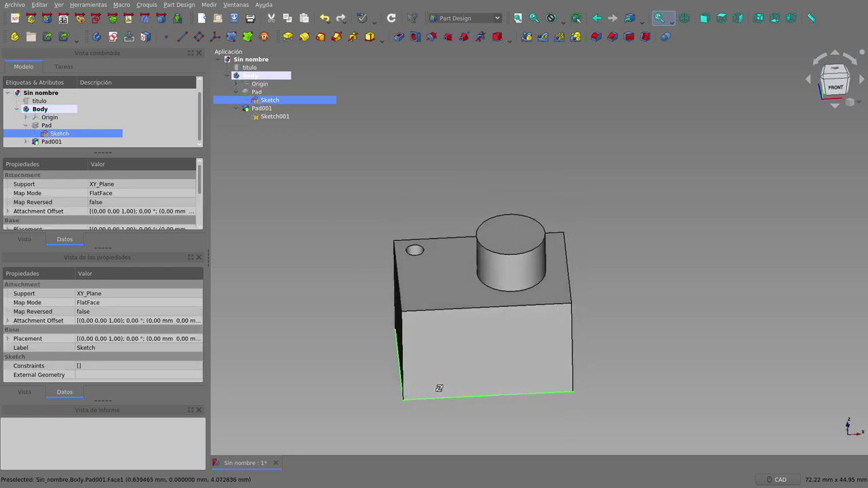
scroll(450, 384, "up", 2)
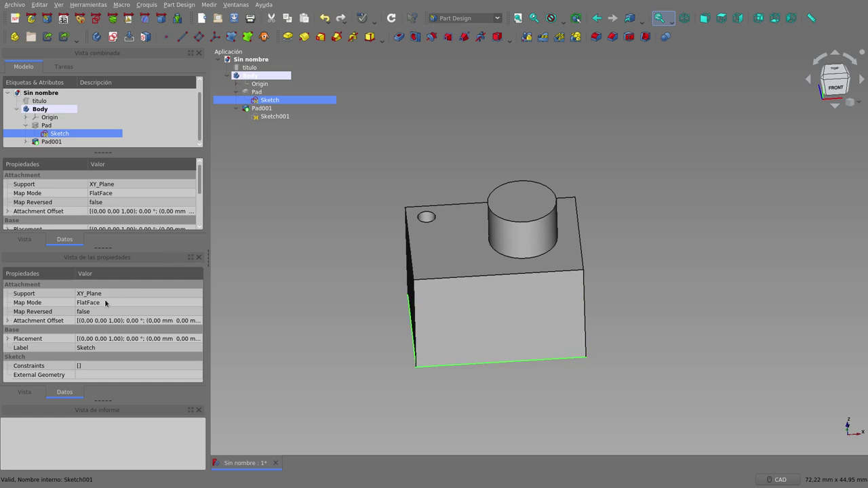
left_click(262, 94)
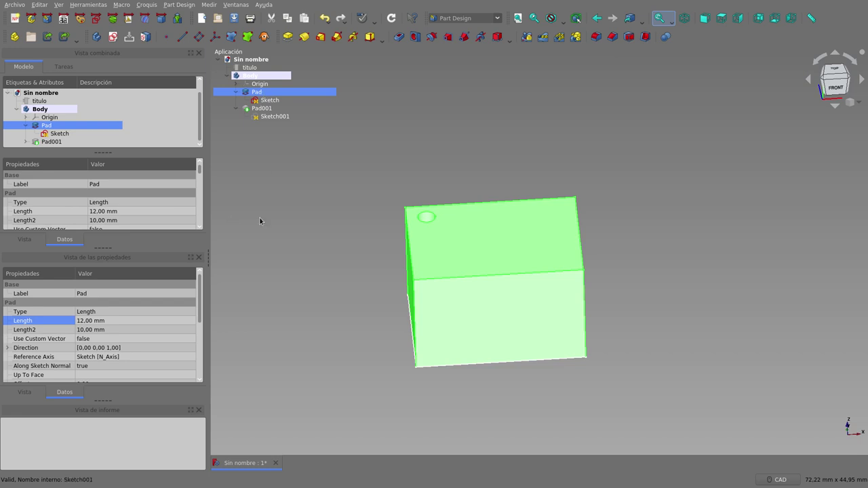
left_click(290, 333)
Expand the base Sketch's Attachment Offset position and spin the z value down to -4 mm.
left_click(271, 99)
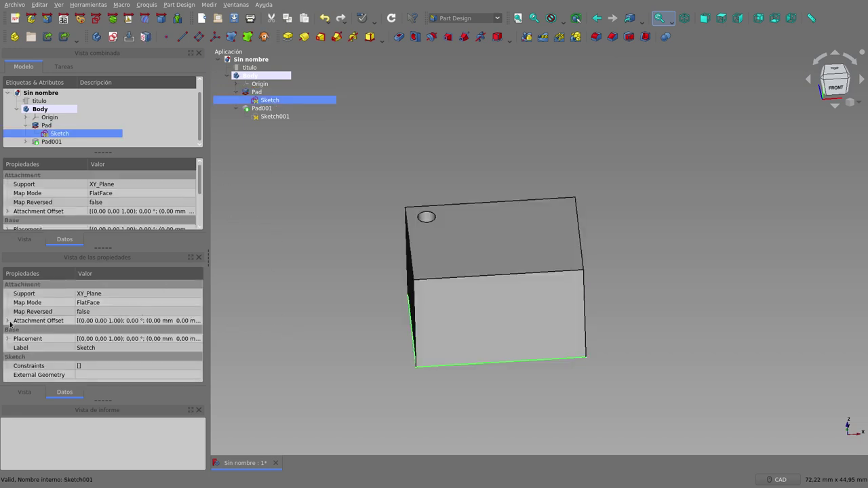
left_click(7, 322)
left_click(16, 347)
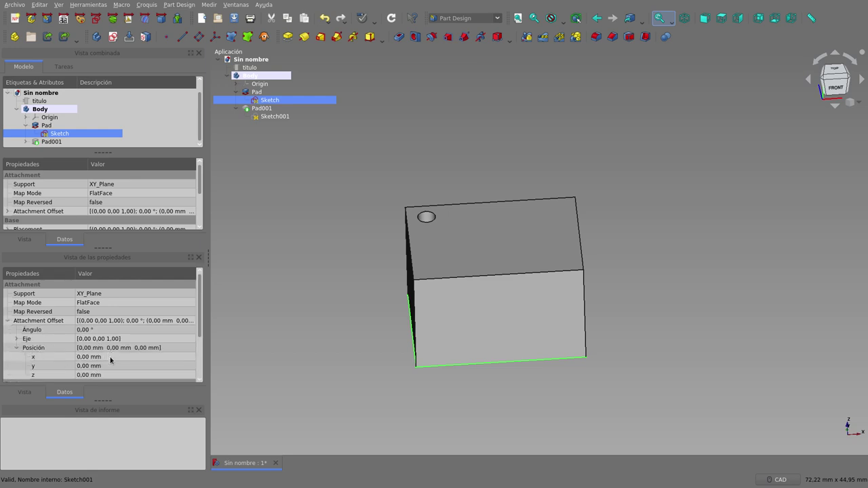
left_click(116, 374)
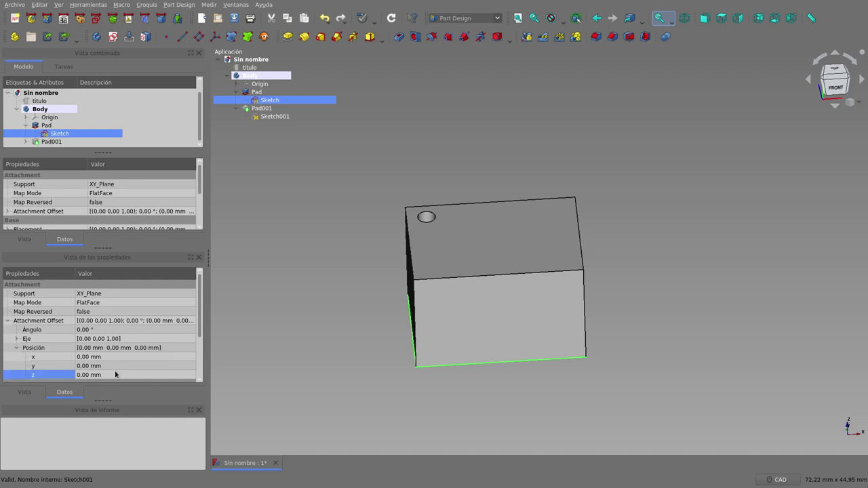
scroll(119, 375, "down", 3)
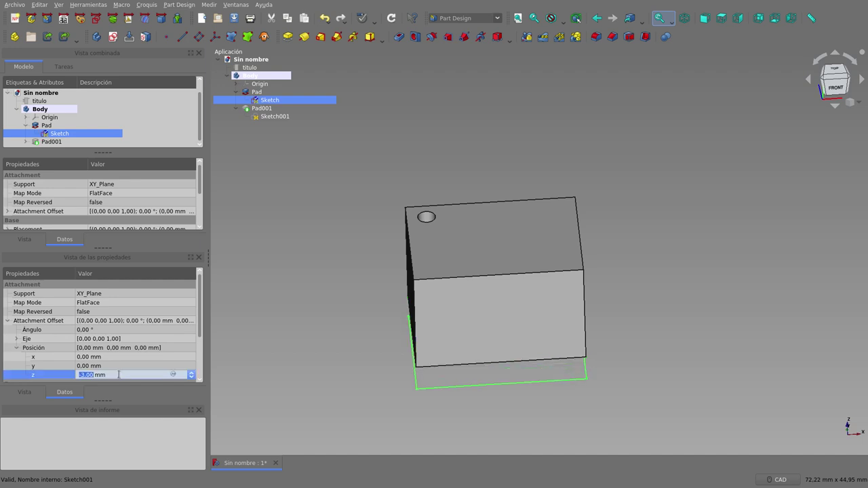
scroll(118, 375, "down", 1)
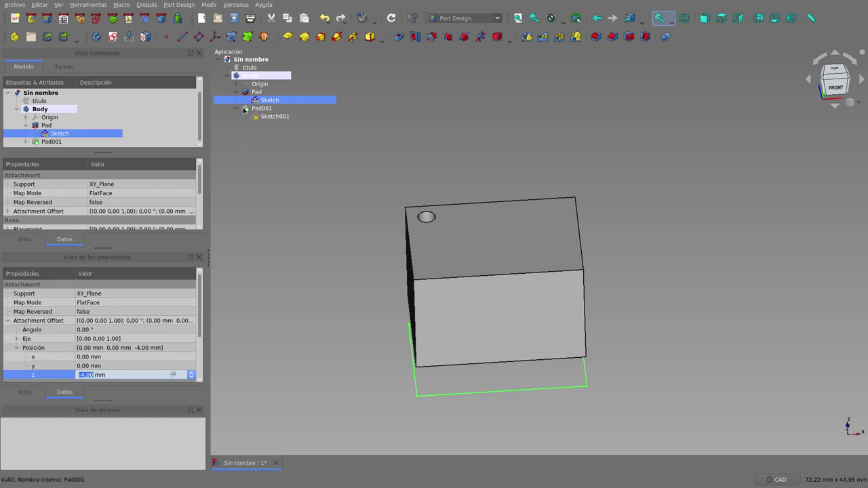
Apply the -4 mm z offset, then reset the base Sketch's z offset to 0 mm after the recompute error.
left_click(350, 304)
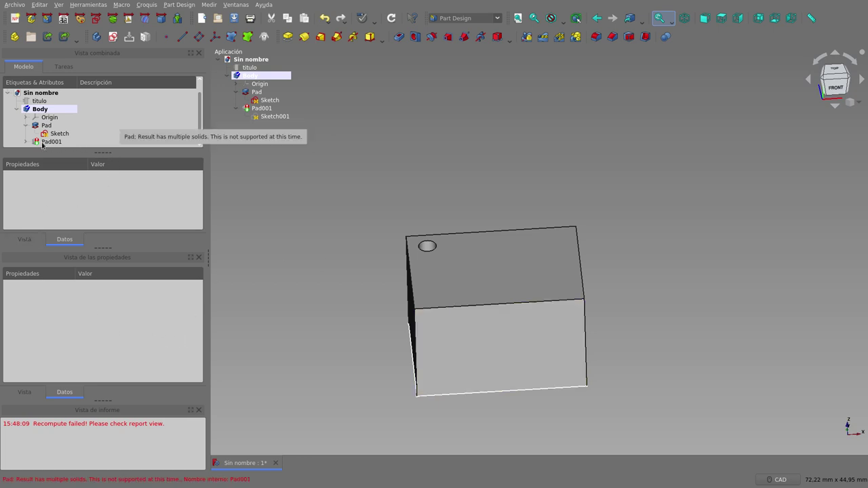
mouse_move(59, 133)
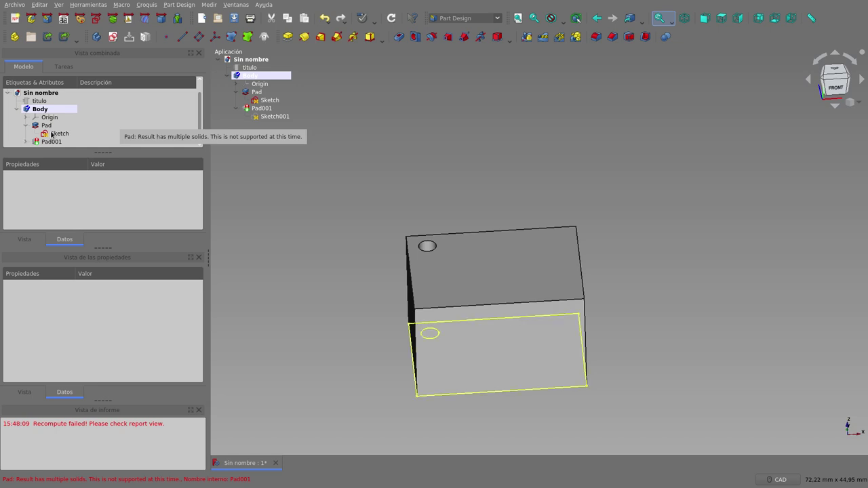
left_click(49, 133)
left_click(109, 375)
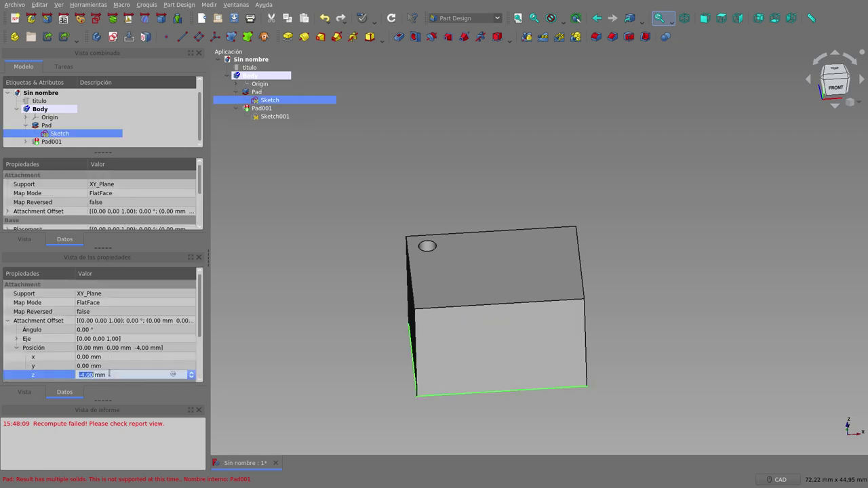
scroll(110, 375, "up", 4)
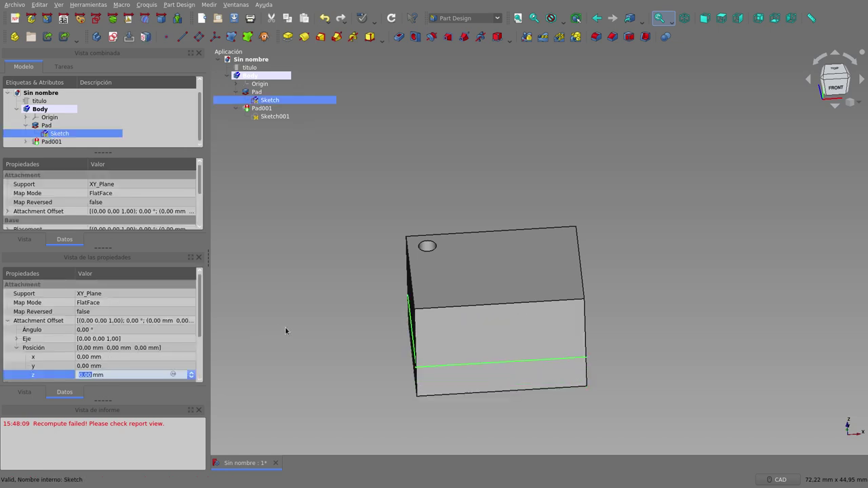
left_click(305, 326)
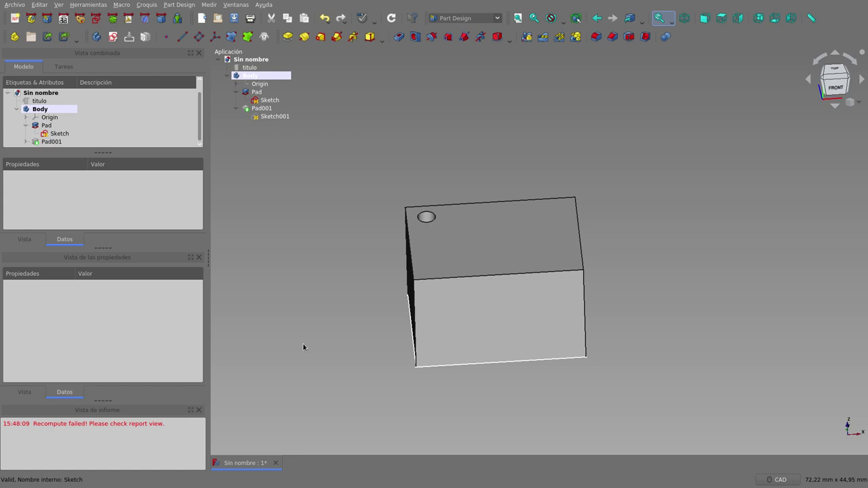
Make the Pad001 cylinder visible again with Space, then clear the selection.
left_click(280, 101)
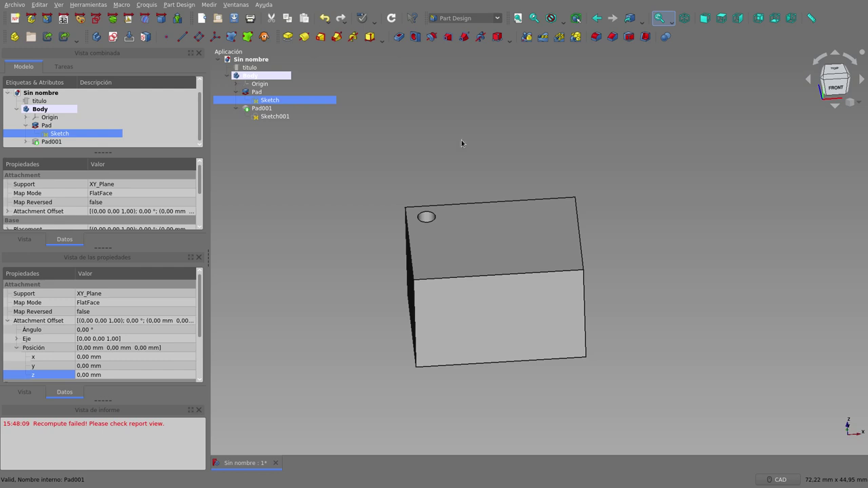
left_click(274, 108)
key("space")
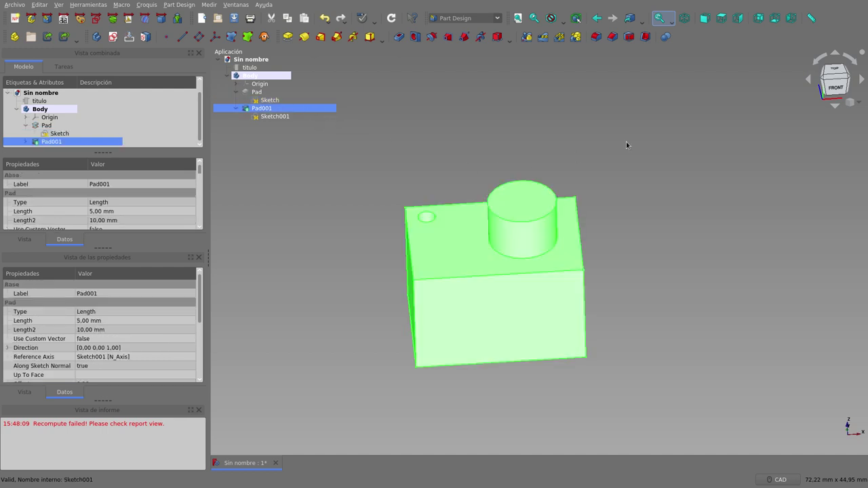
left_click(660, 129)
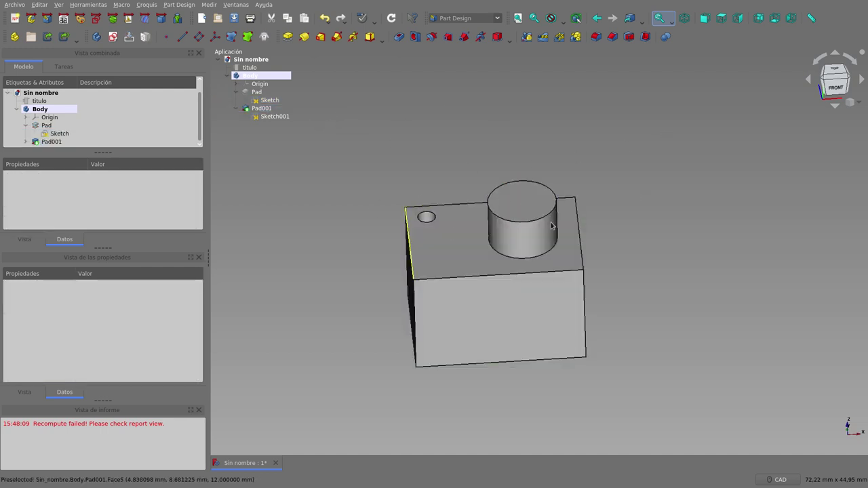